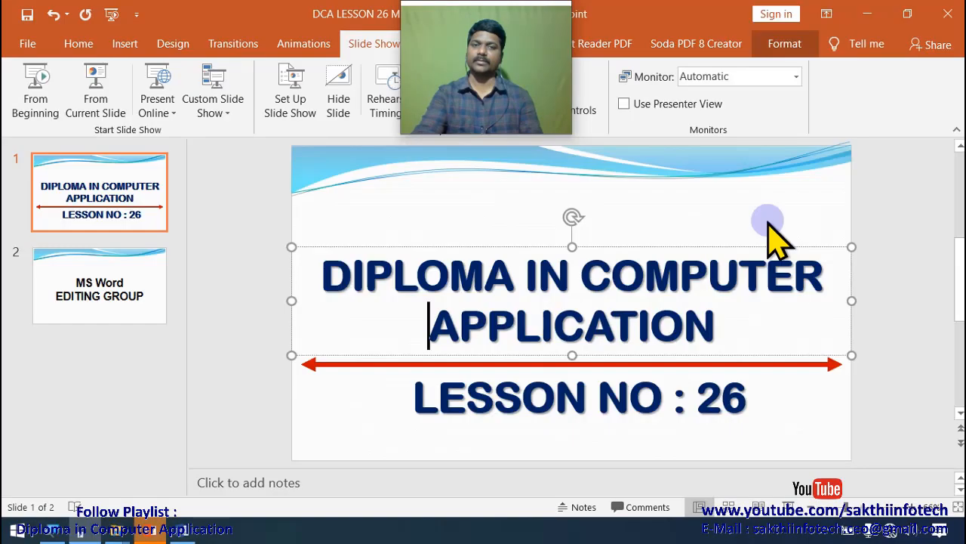
Switch to the story document in Word and view the Select options in the Editing group.
left_click(207, 504)
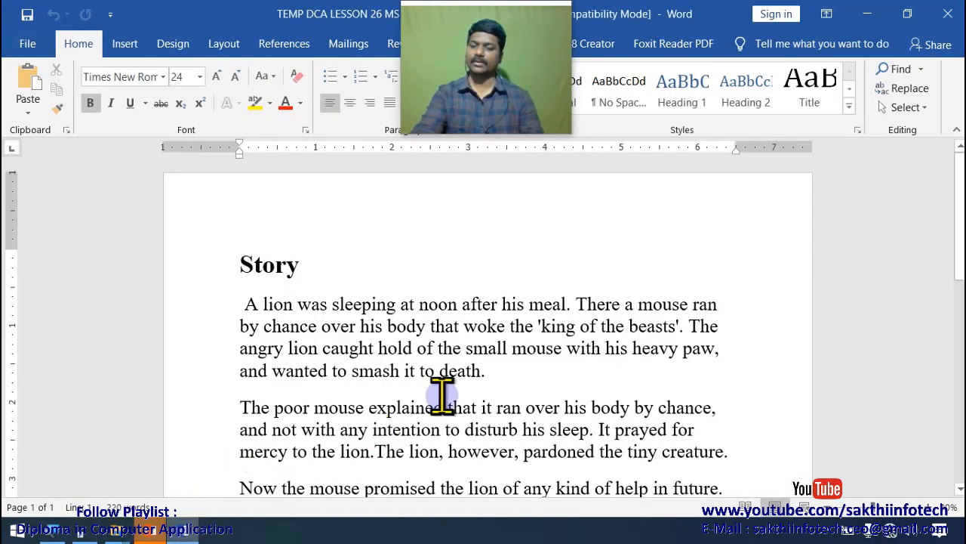
left_click_drag(456, 52, 965, 379)
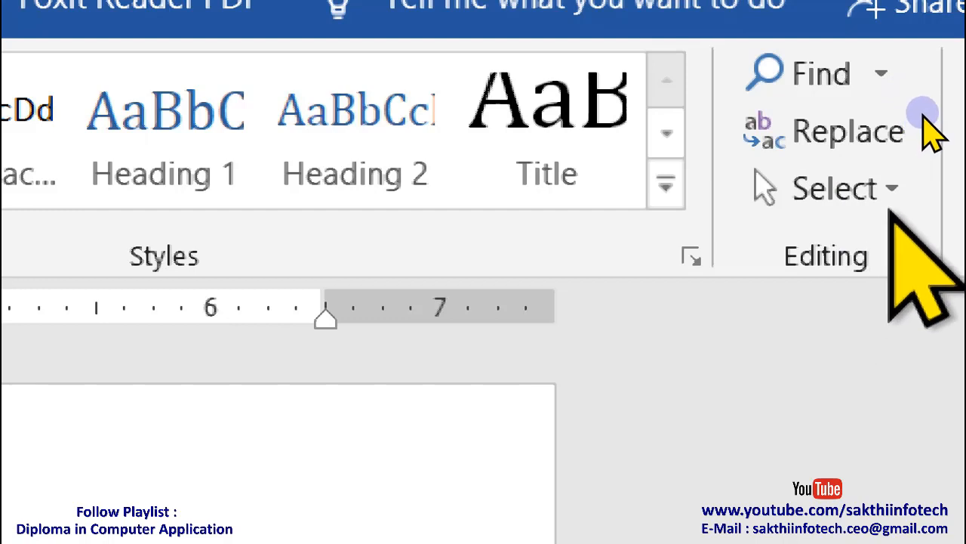
left_click(891, 191)
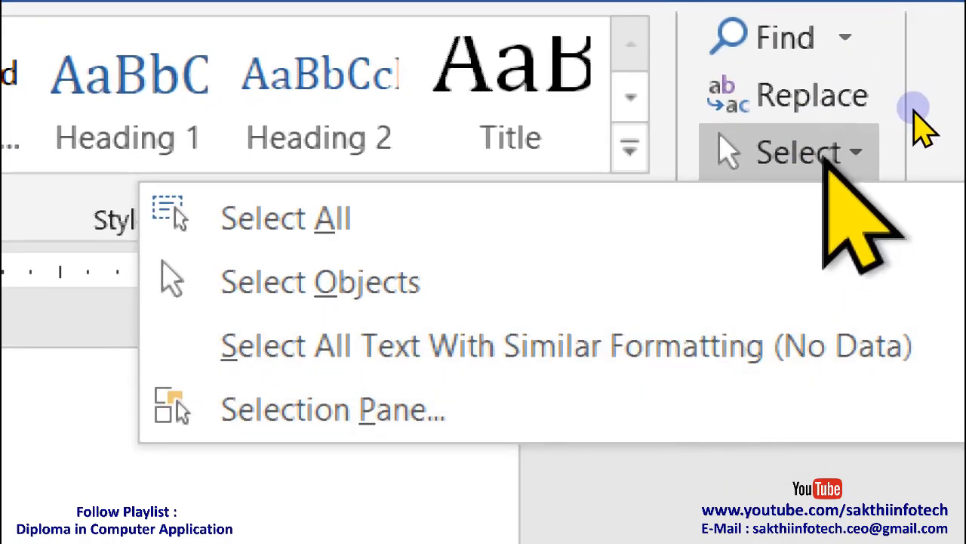
key("Escape")
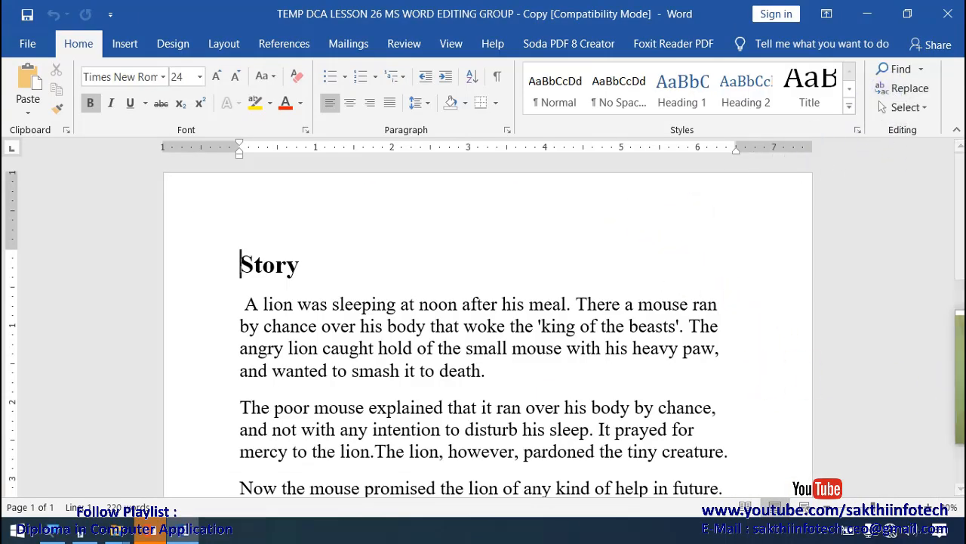
Show the Find search pane for the enlarged story and close it without searching.
left_click_drag(815, 384, 419, 135)
scroll(336, 359, "up", 5)
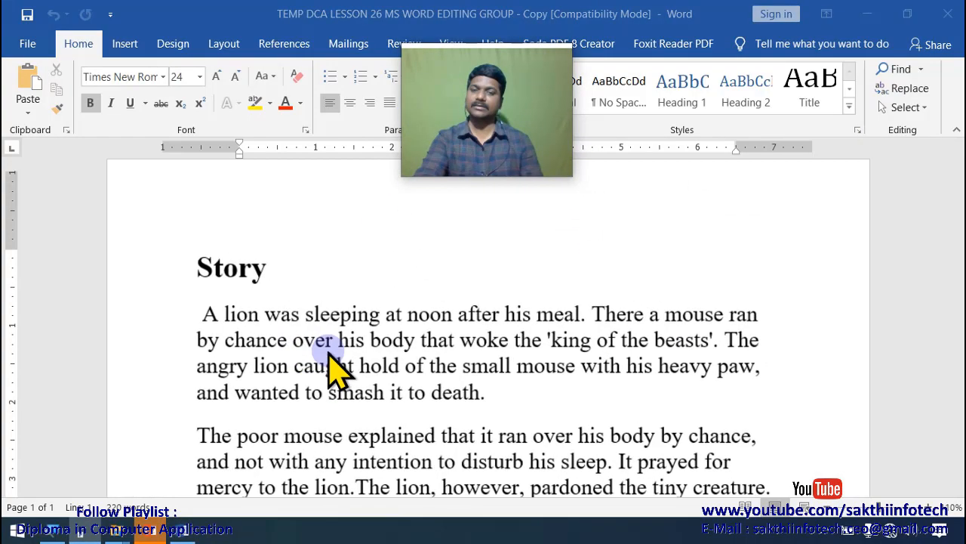
scroll(334, 371, "up", 2)
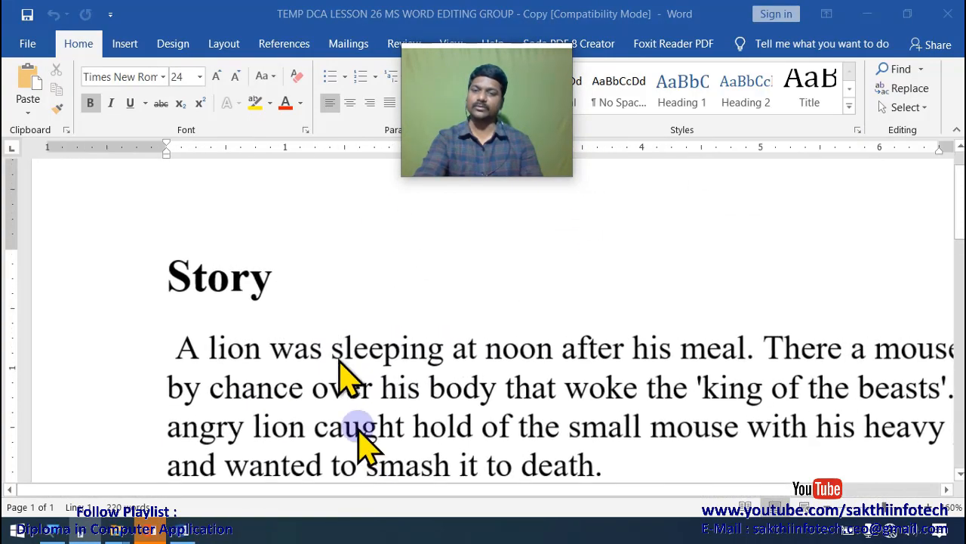
left_click_drag(385, 506, 495, 508)
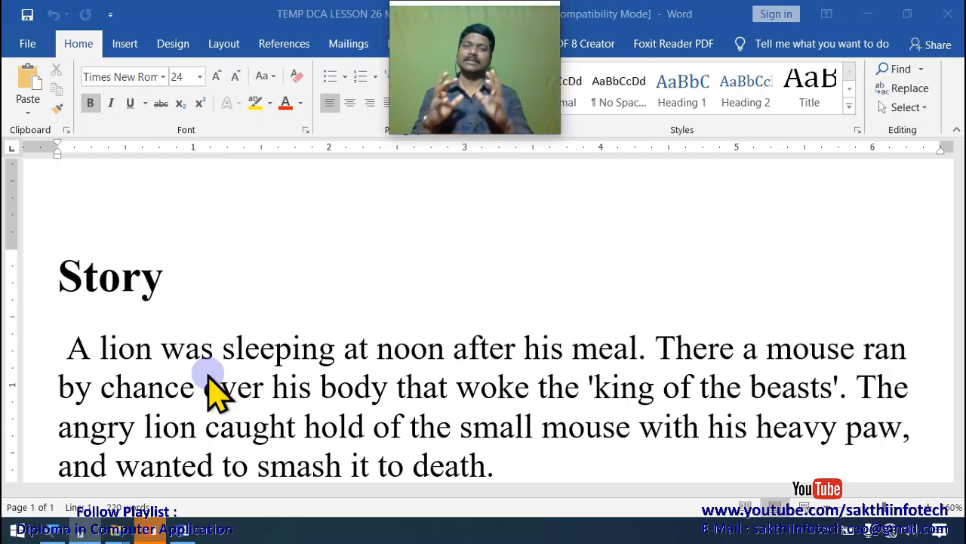
scroll(211, 387, "down", 1)
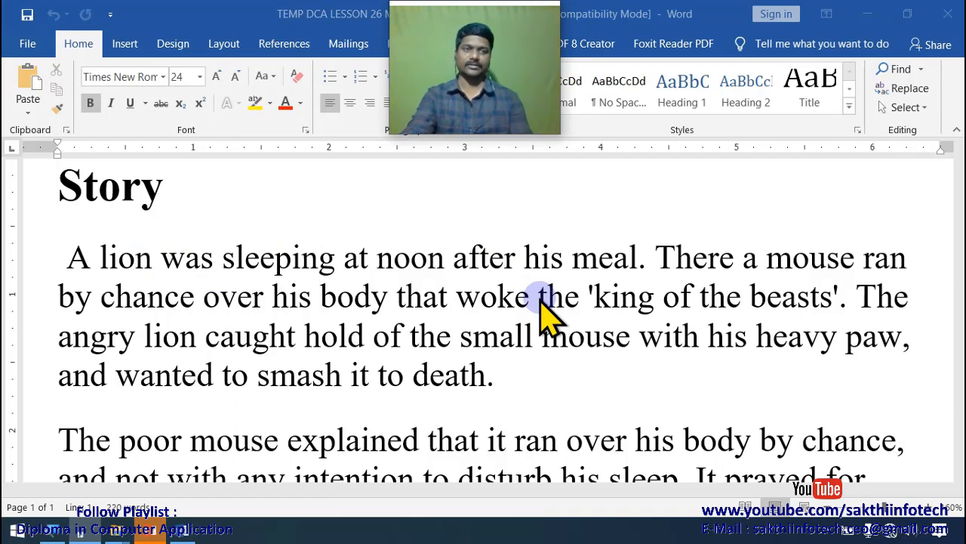
left_click(905, 72)
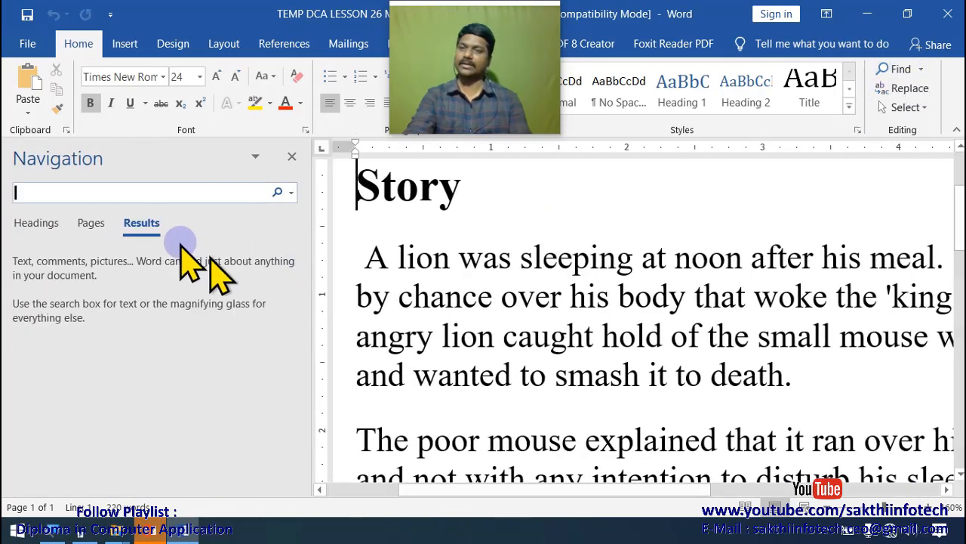
left_click(293, 156)
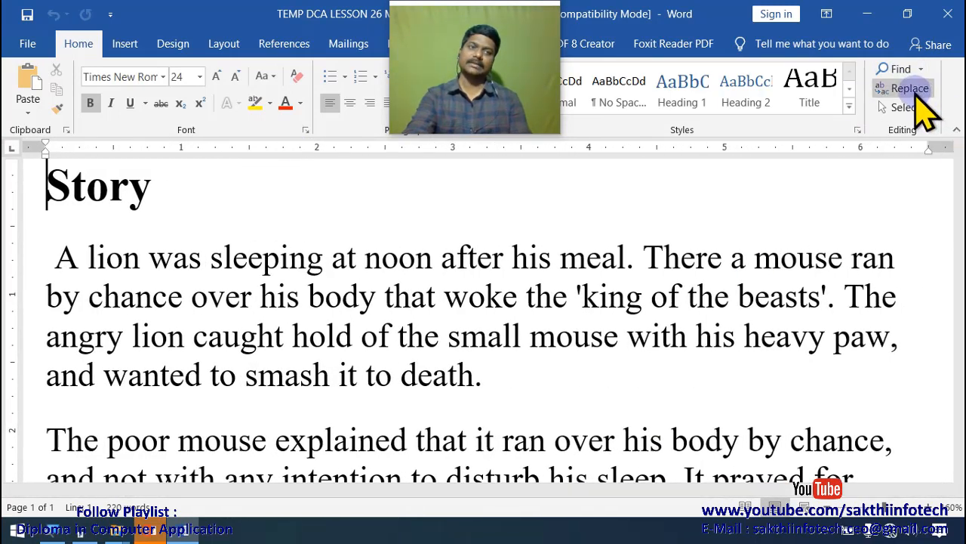
Find the word LION with Find and Replace and highlight all its occurrences in the story.
left_click(917, 94)
left_click_drag(729, 76, 728, 227)
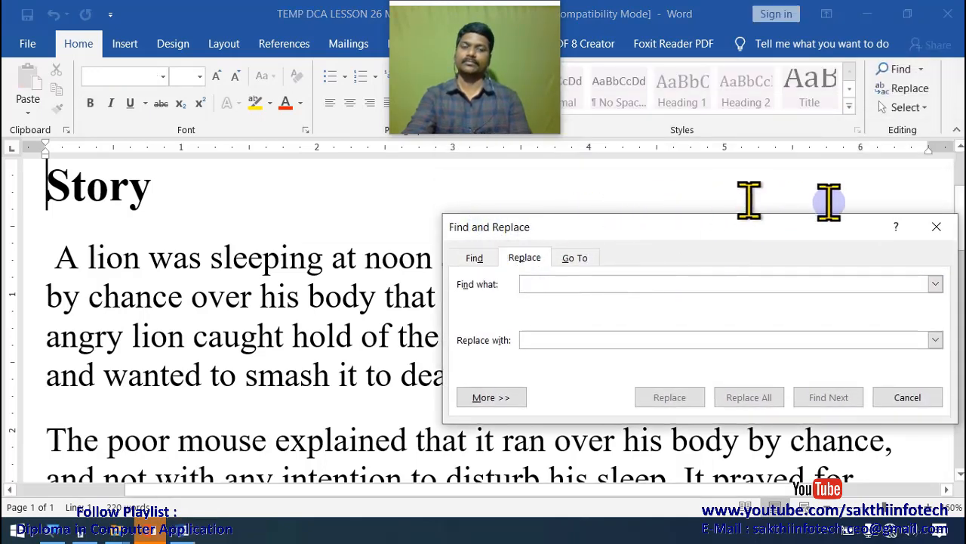
left_click(474, 258)
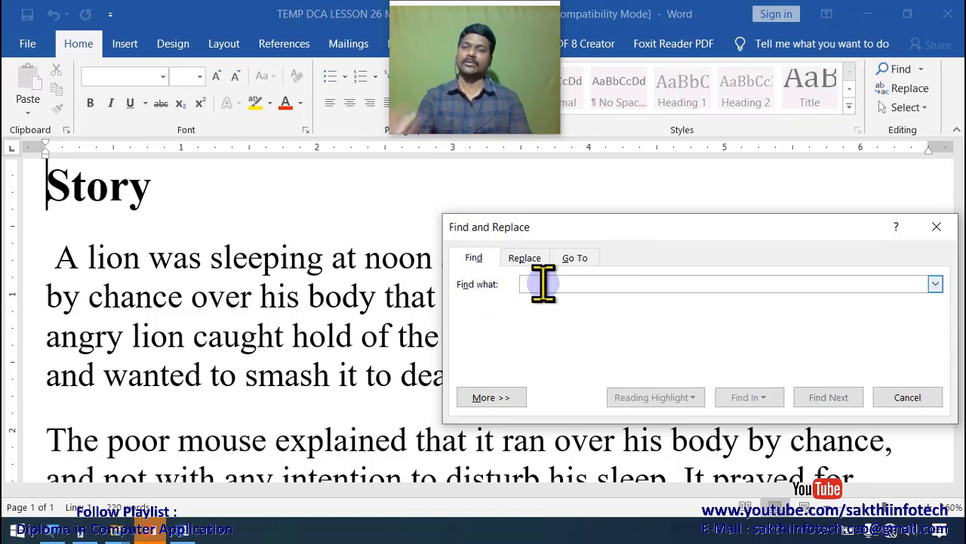
type("LION")
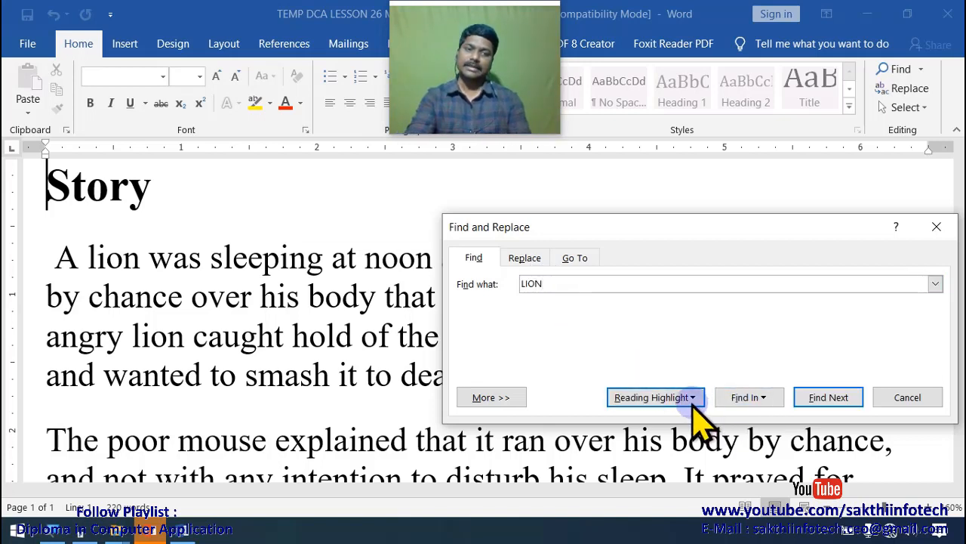
left_click_drag(725, 227, 740, 155)
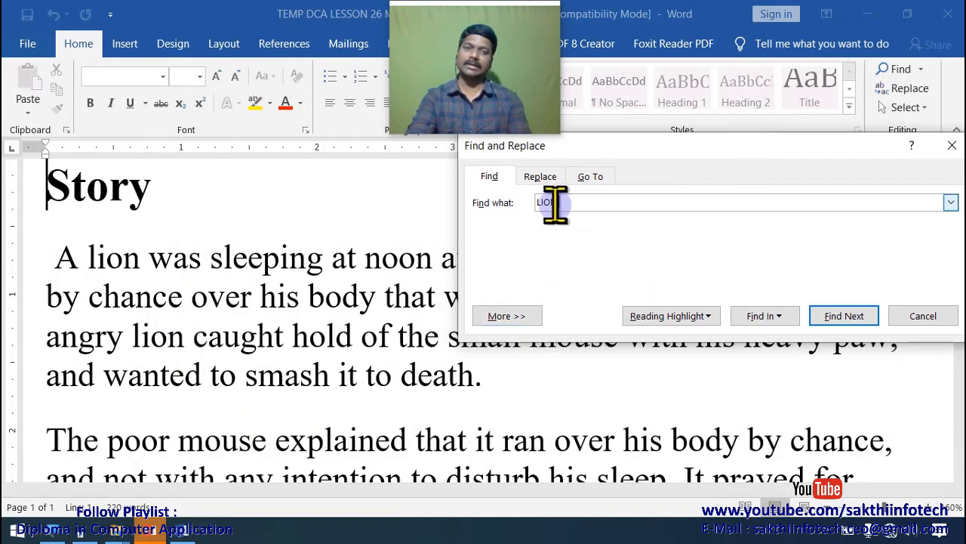
left_click(681, 317)
left_click(693, 340)
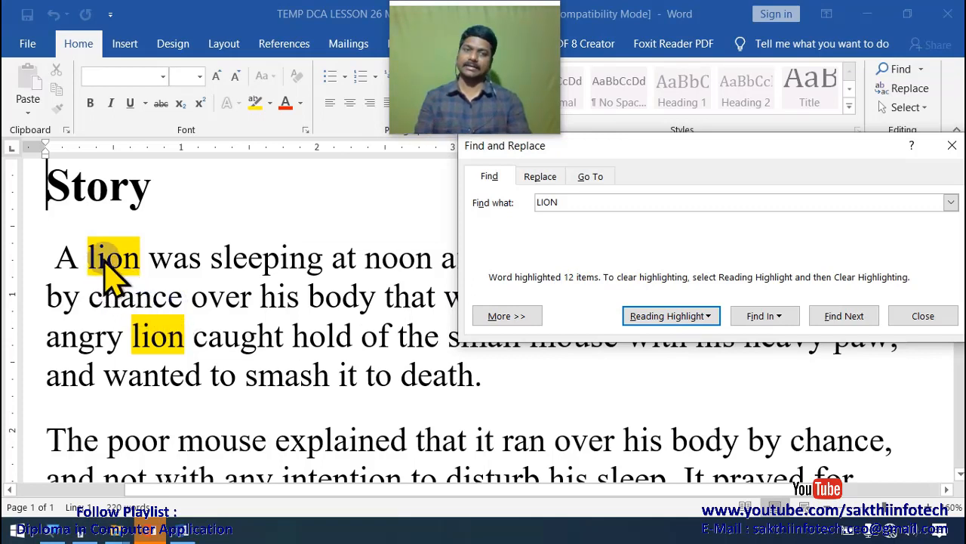
Set Tiger as the replacement for LION and replace the first two occurrences one at a time.
left_click(540, 185)
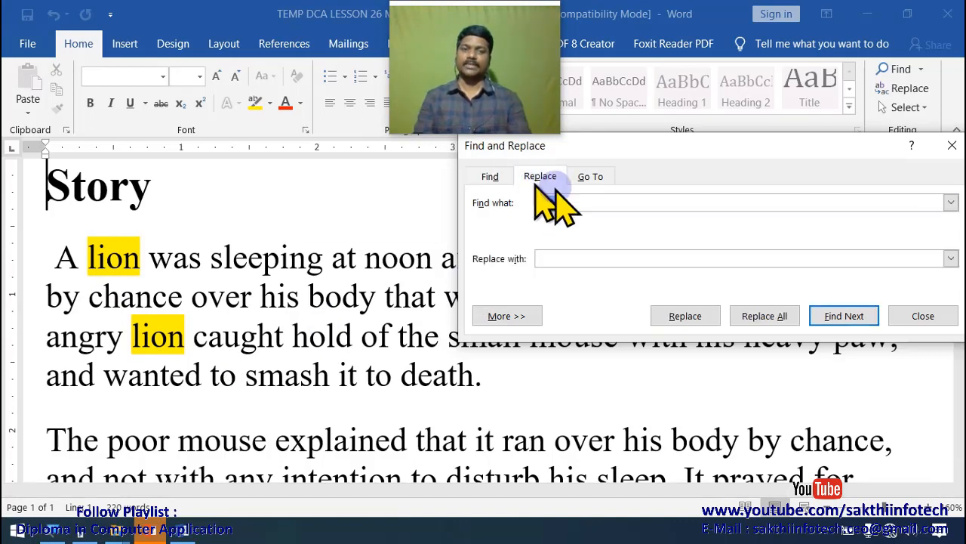
left_click(565, 259)
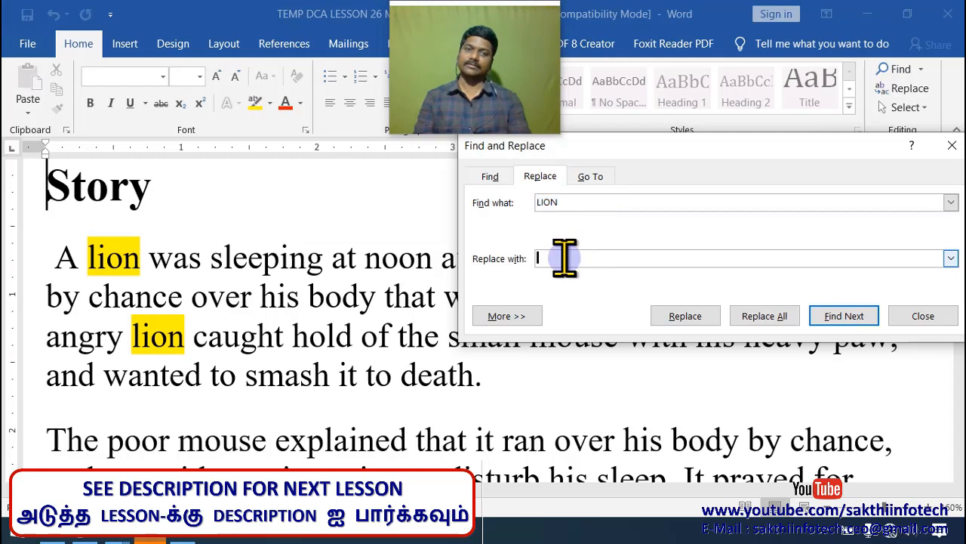
type("t")
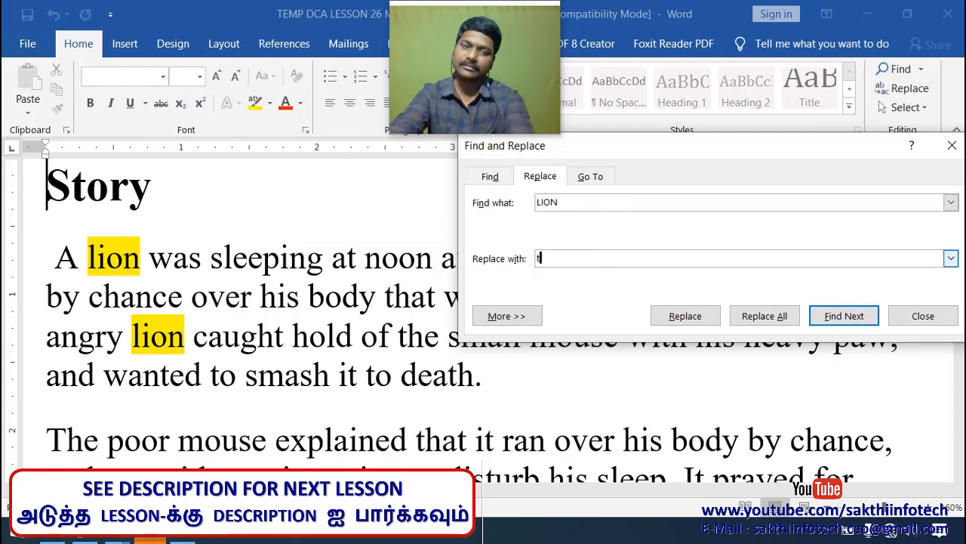
key("BackSpace")
type("Ti")
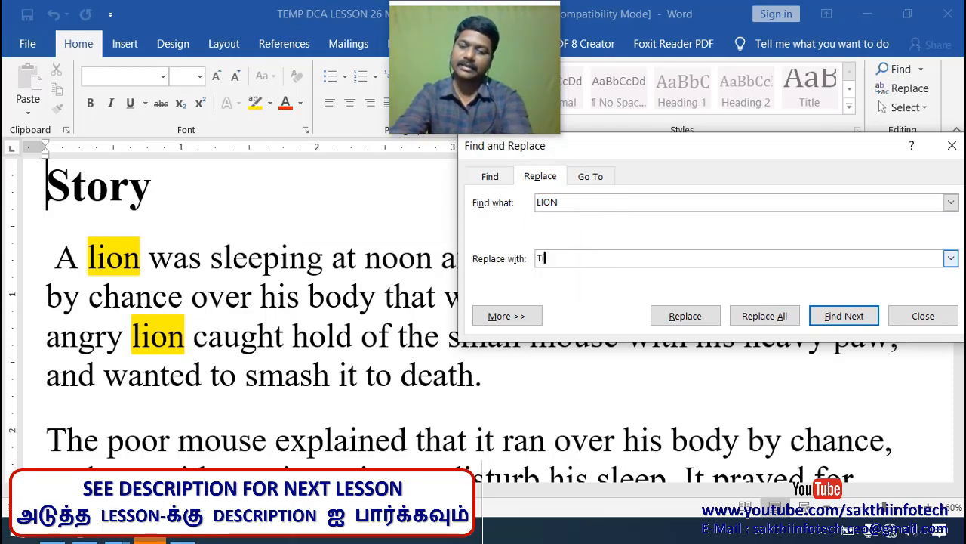
type("ger")
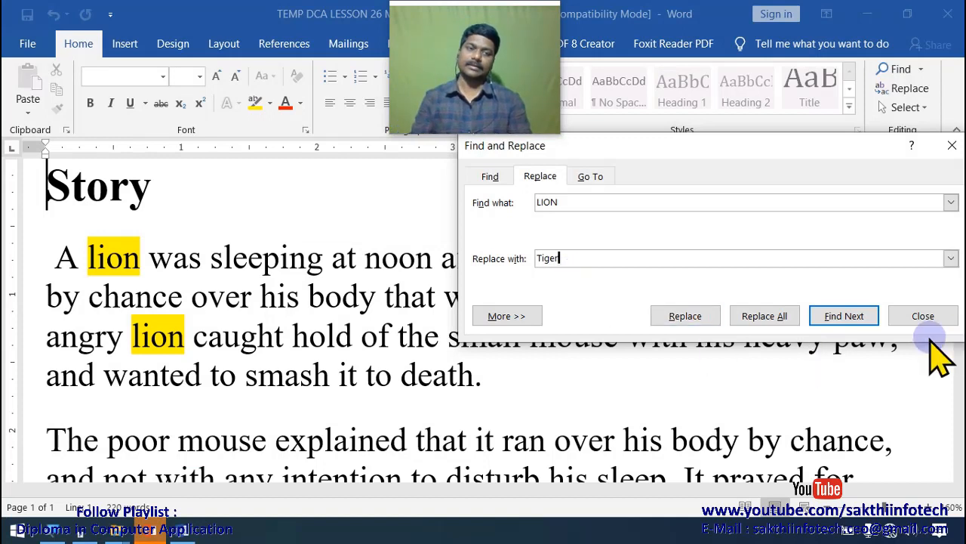
left_click(678, 320)
left_click(678, 320)
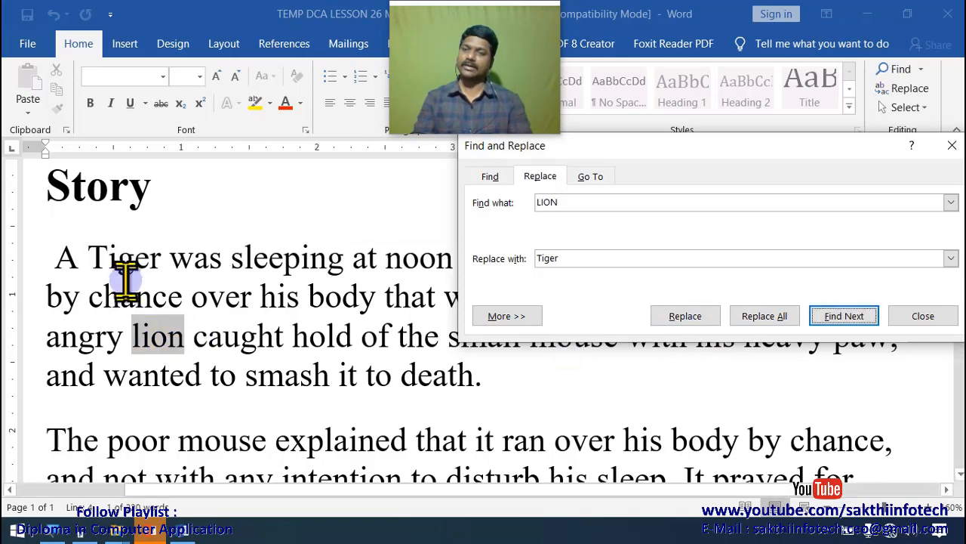
left_click(678, 320)
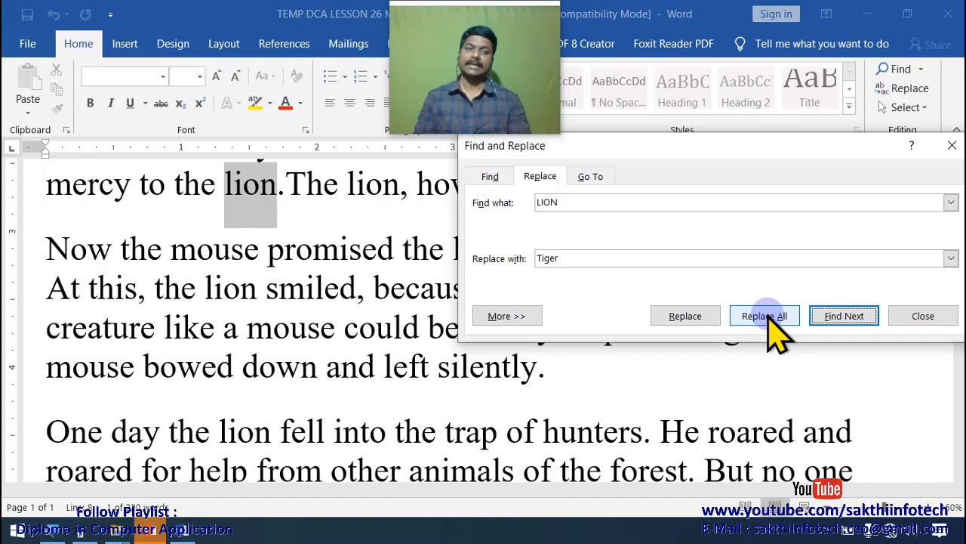
Replace all remaining occurrences of LION with Tiger and close Find and Replace.
left_click(765, 317)
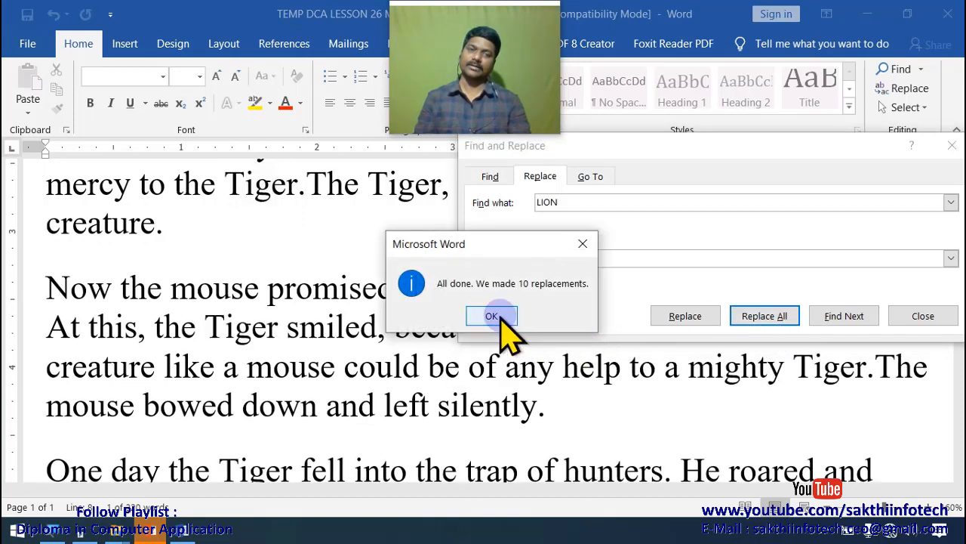
left_click(492, 316)
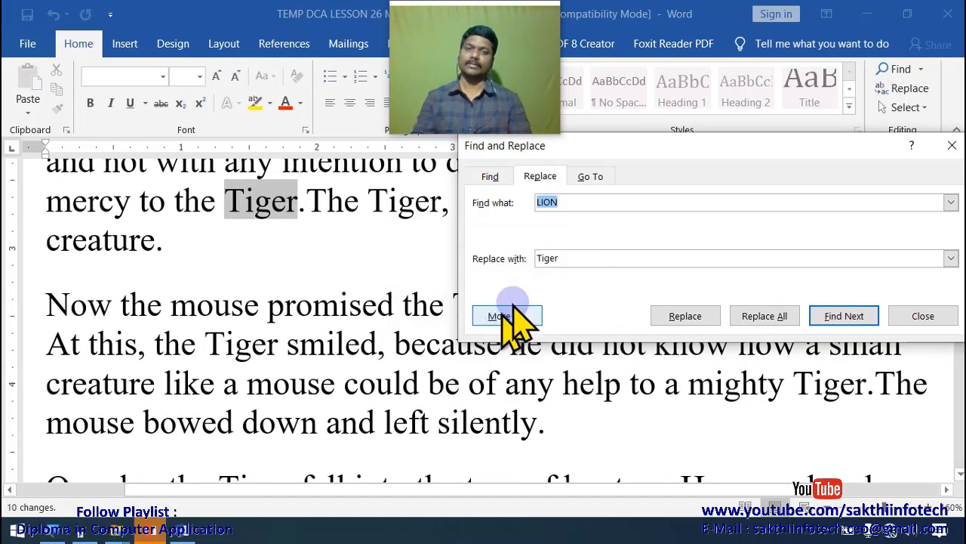
left_click(543, 192)
left_click_drag(744, 173, 597, 196)
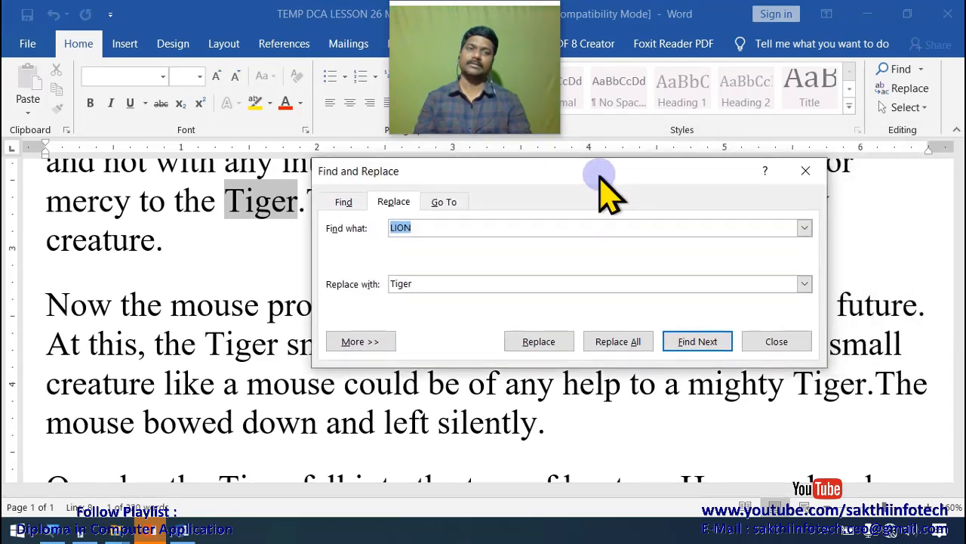
left_click(811, 172)
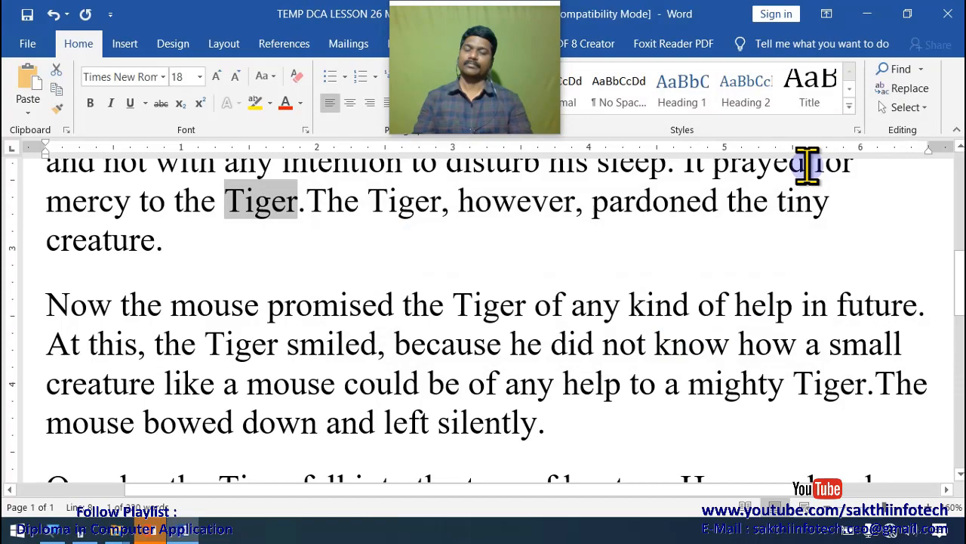
Review the story from its title through the following paragraphs to check the replaced words.
left_click(571, 266)
scroll(471, 321, "up", 1)
scroll(471, 323, "up", 3)
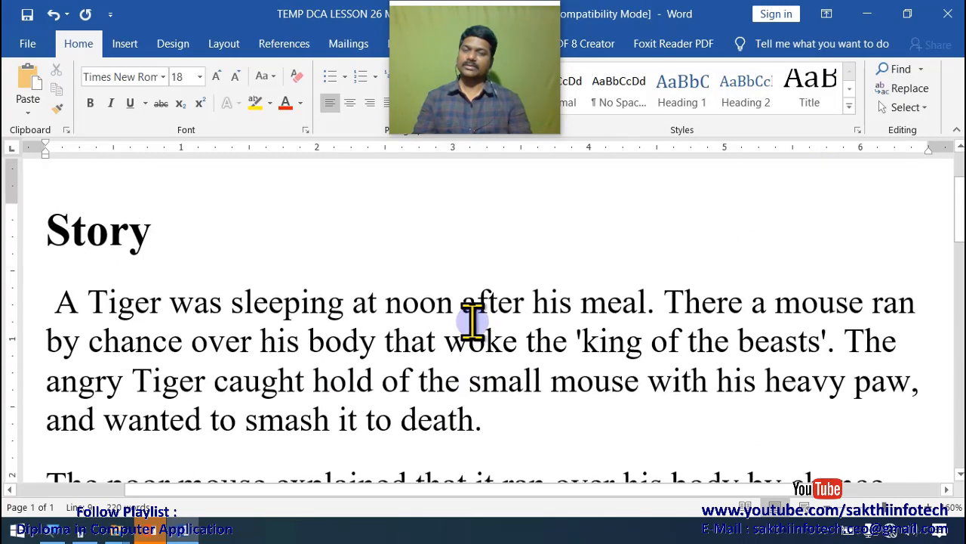
scroll(470, 324, "down", 2)
scroll(449, 302, "down", 5, "ctrl")
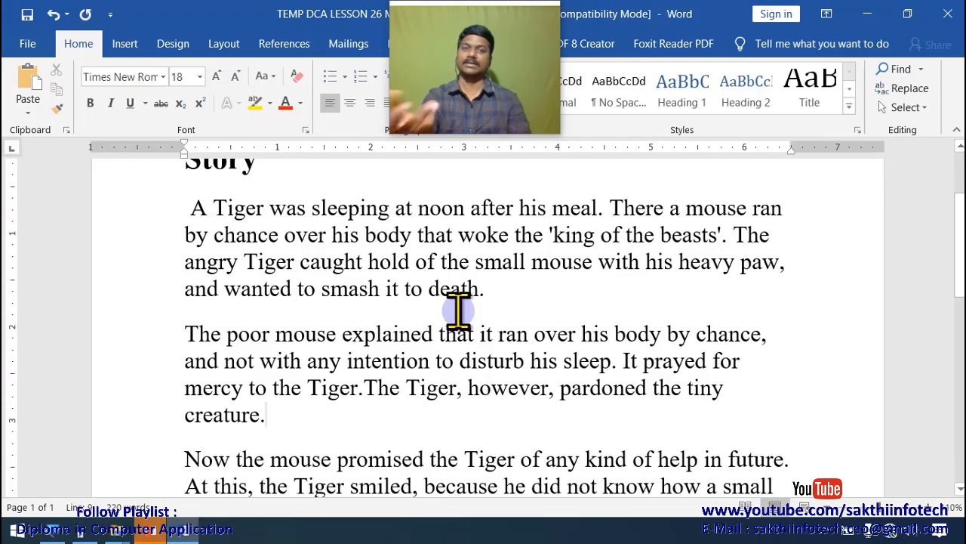
scroll(465, 315, "down", 3)
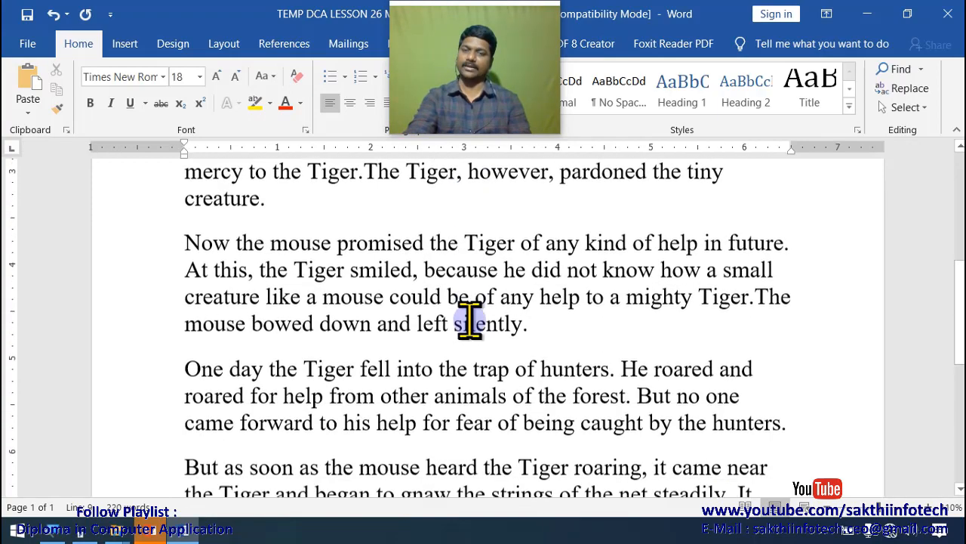
scroll(468, 320, "up", 5)
Select the whole document, clear the selection, and view the Select options without choosing one.
key("ctrl+a")
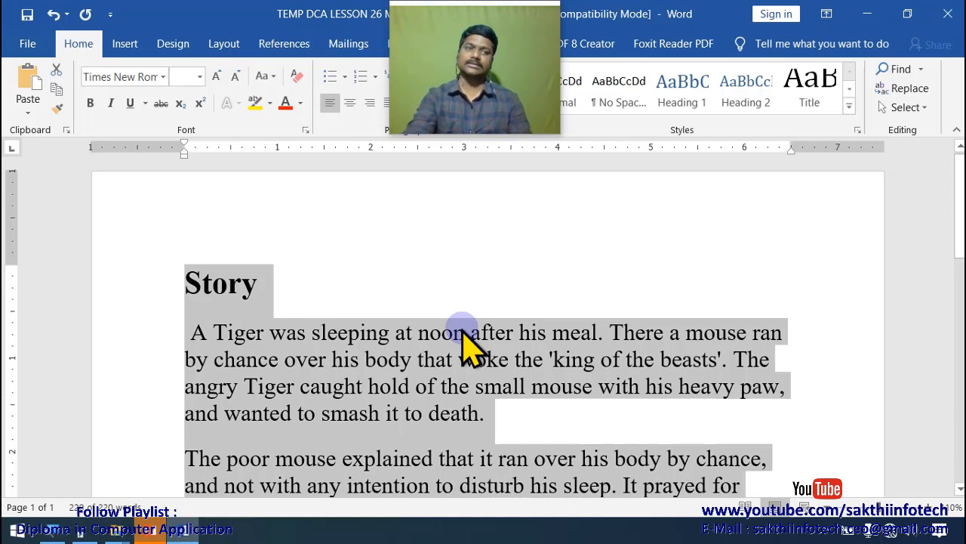
left_click(702, 286)
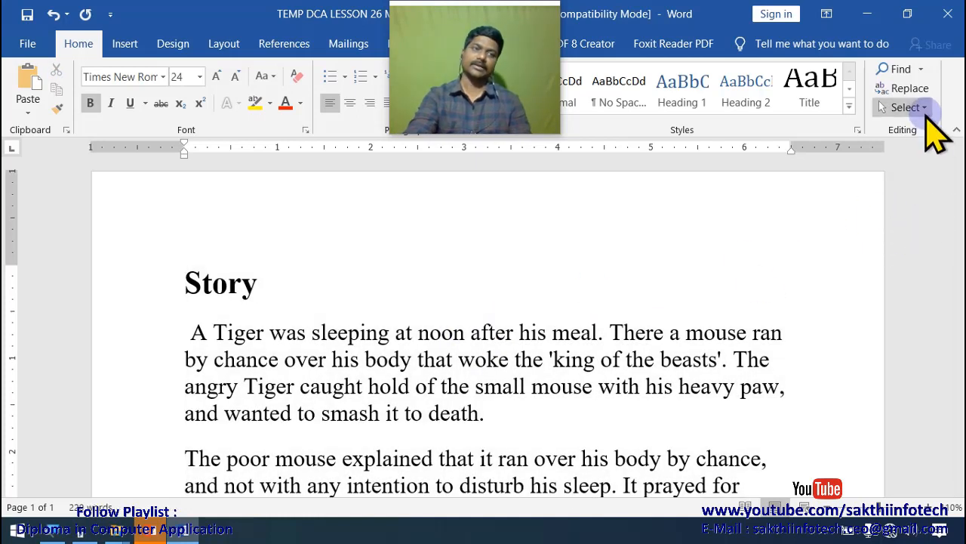
left_click(922, 110)
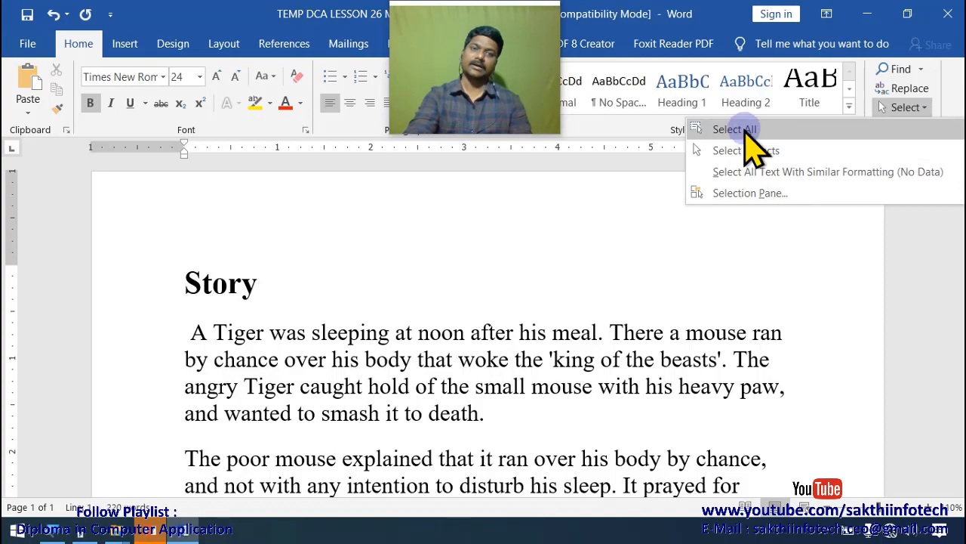
left_click(535, 287)
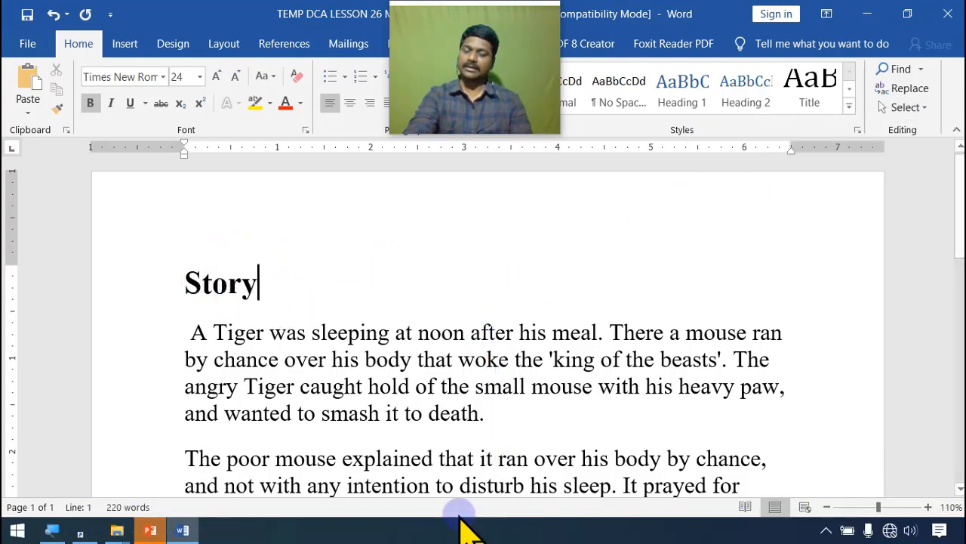
scroll(449, 400, "down", 10)
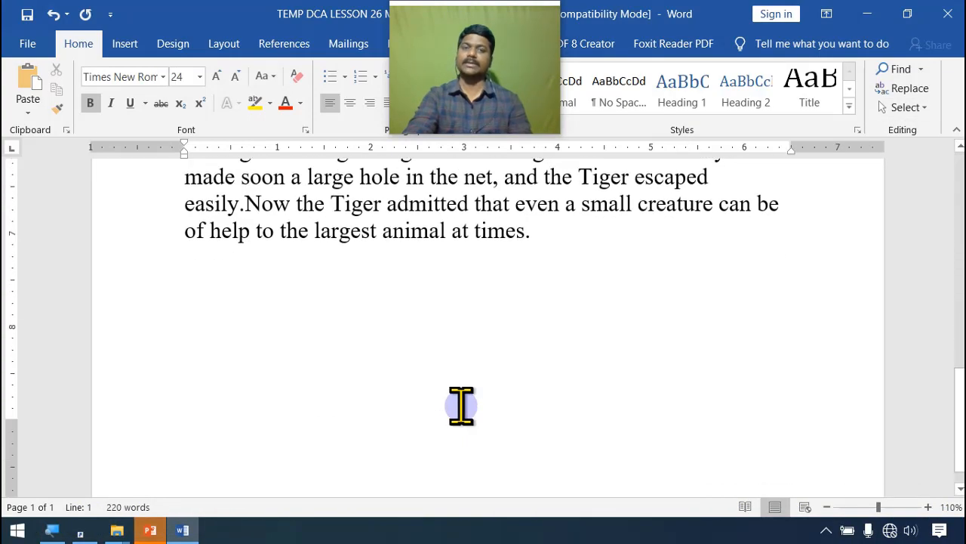
scroll(460, 403, "up", 2)
scroll(460, 403, "down", 2)
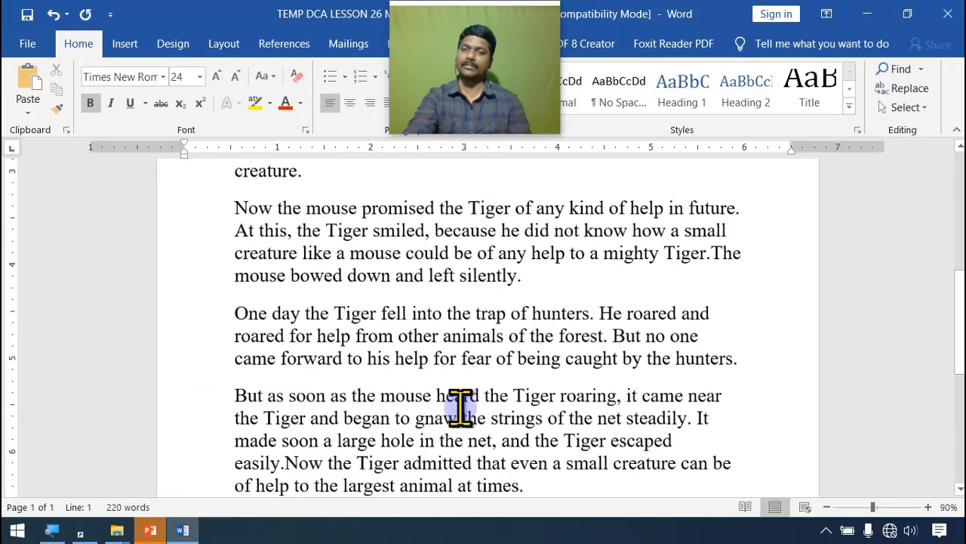
Select the story manually from its title through the last paragraph and clear the selection.
scroll(302, 349, "up", 6)
left_click_drag(242, 254, 555, 276)
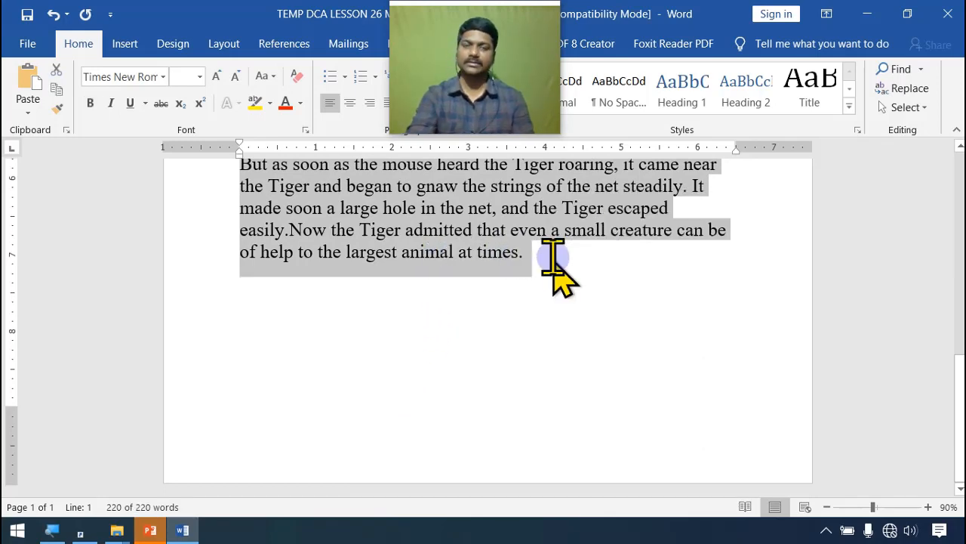
left_click(552, 255)
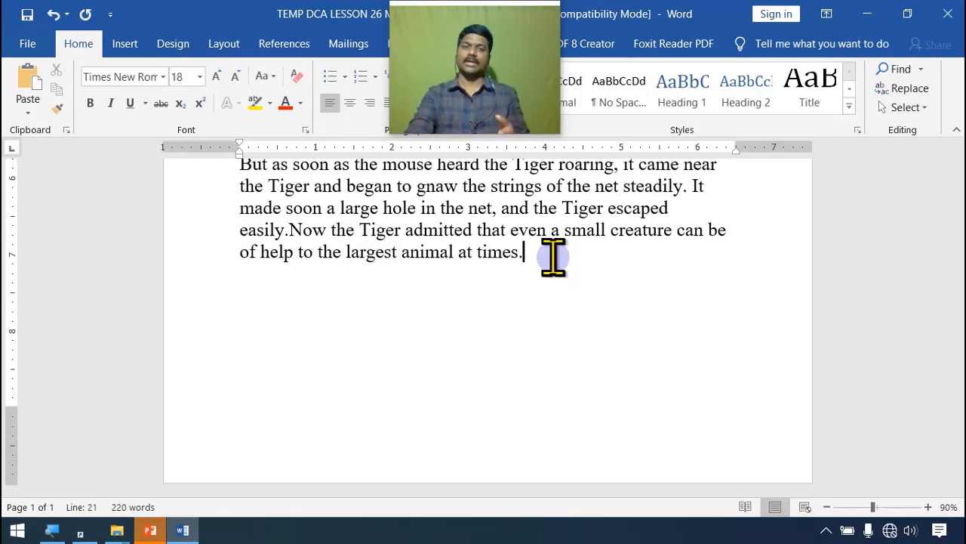
Copy the whole document and paste it repeatedly below the last paragraph to build a document of about 70 pages.
left_click(922, 108)
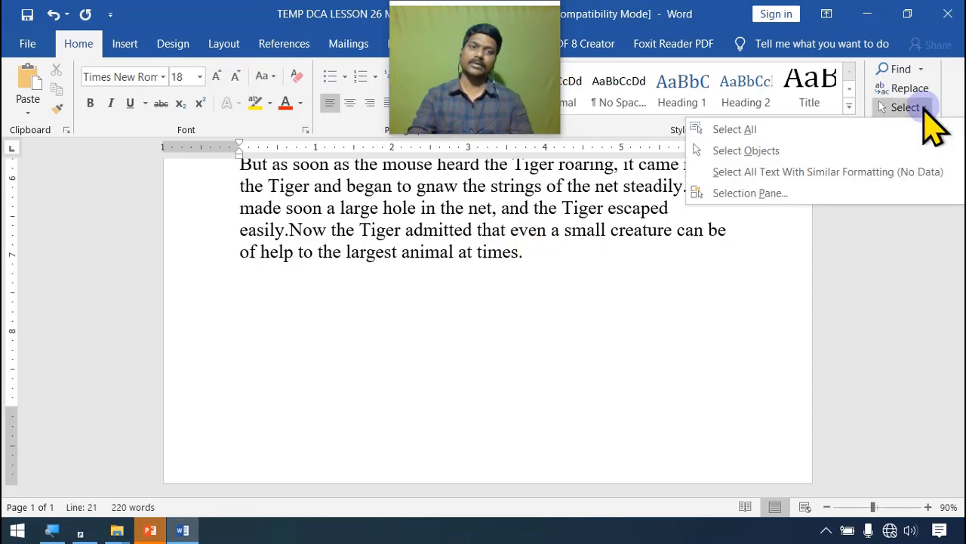
left_click(764, 130)
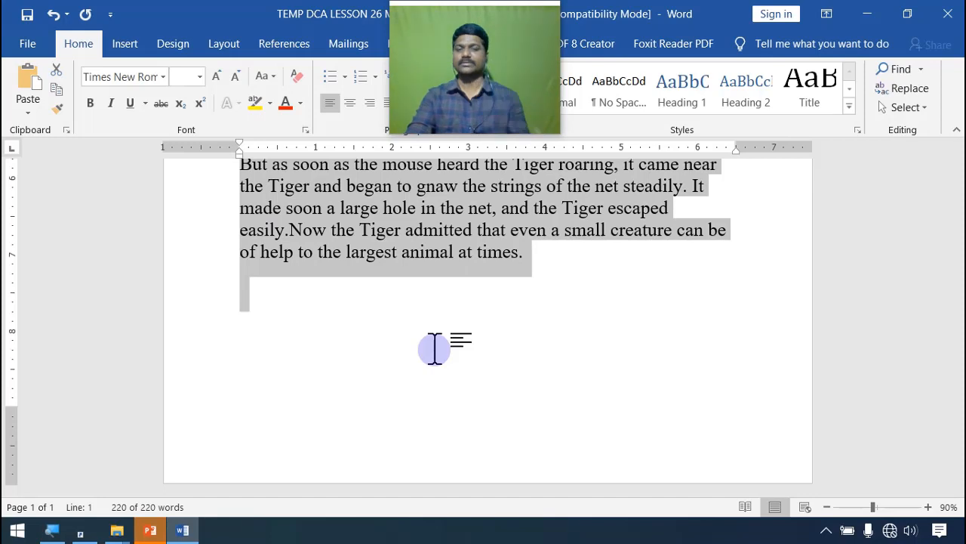
left_click(56, 89)
left_click(260, 317)
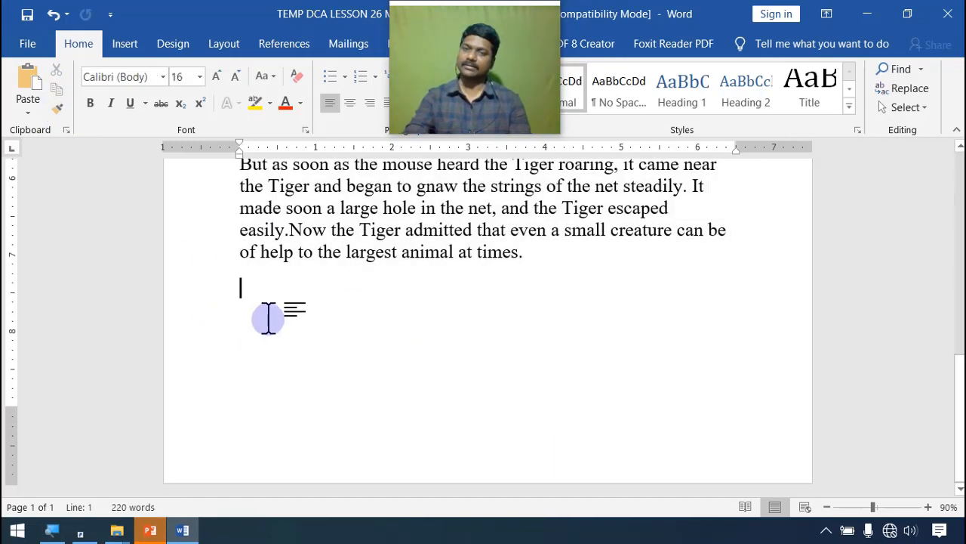
key("ctrl+v")
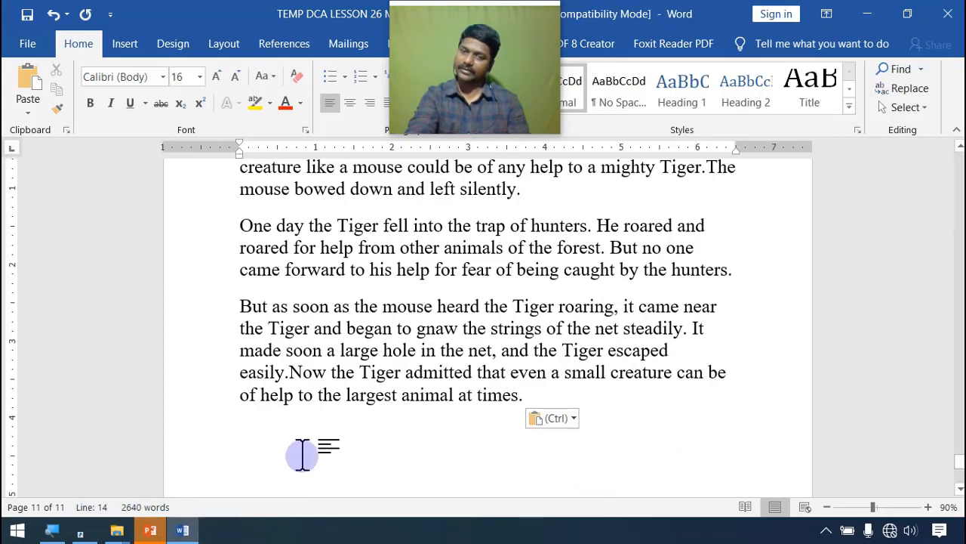
scroll(304, 453, "up", 5)
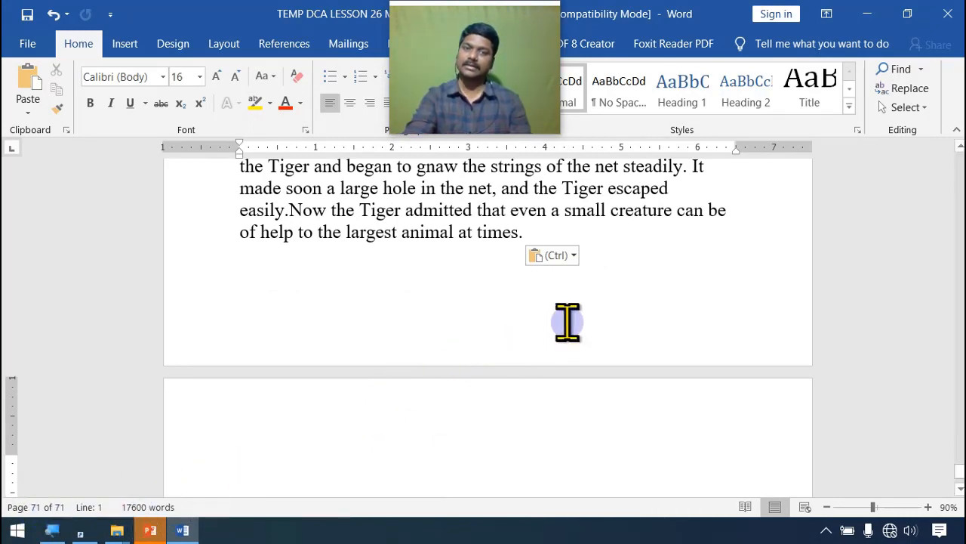
scroll(567, 323, "up", 10)
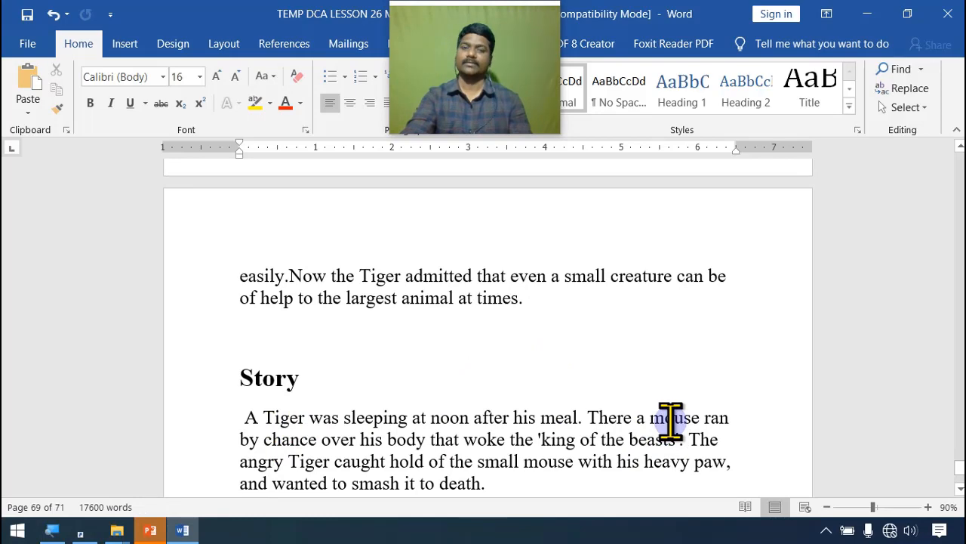
Search for mouse in Find and Replace and highlight all its occurrences with Reading Highlight.
left_click(903, 70)
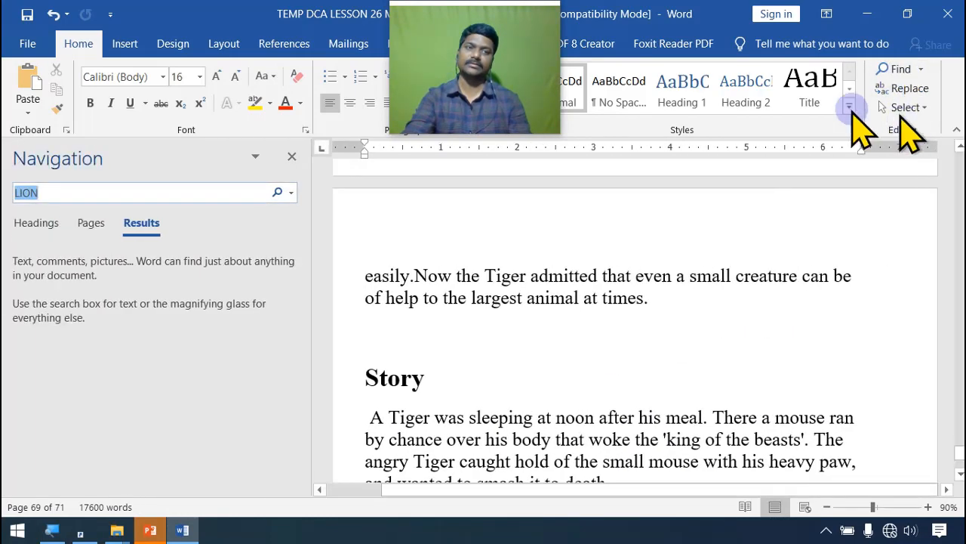
left_click(291, 157)
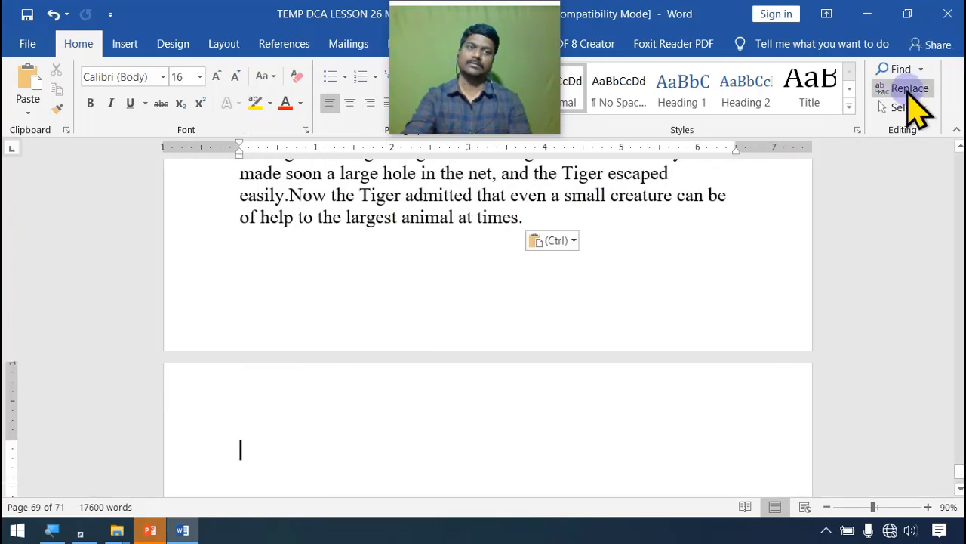
left_click(908, 88)
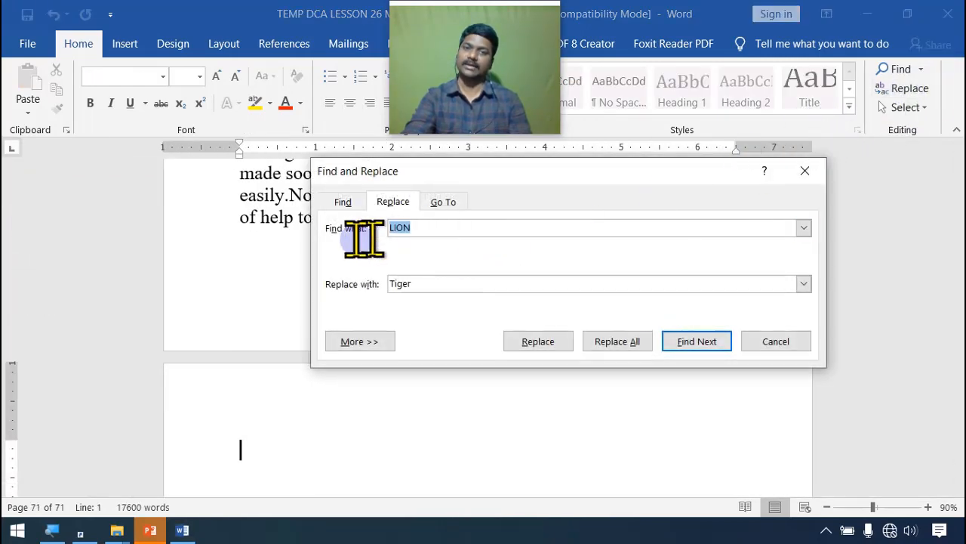
left_click(344, 203)
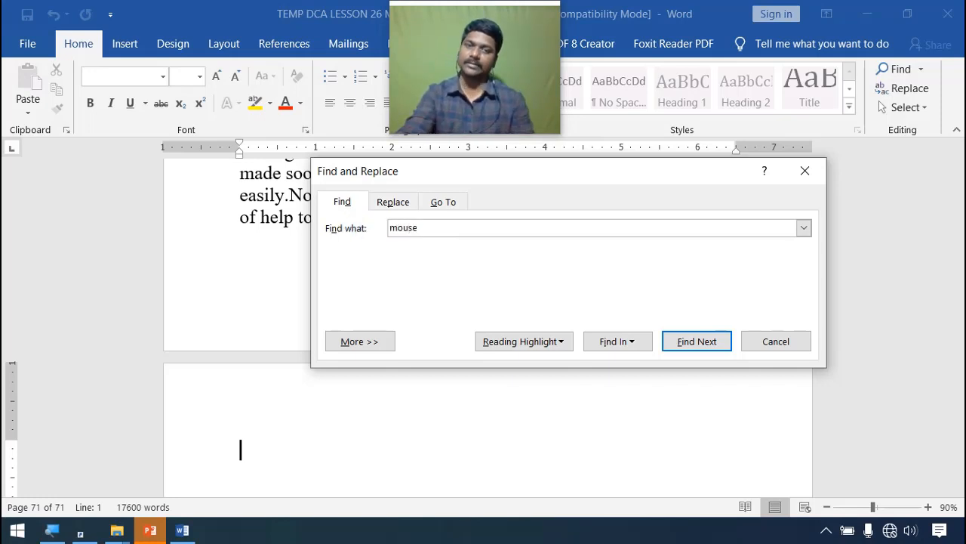
left_click(551, 341)
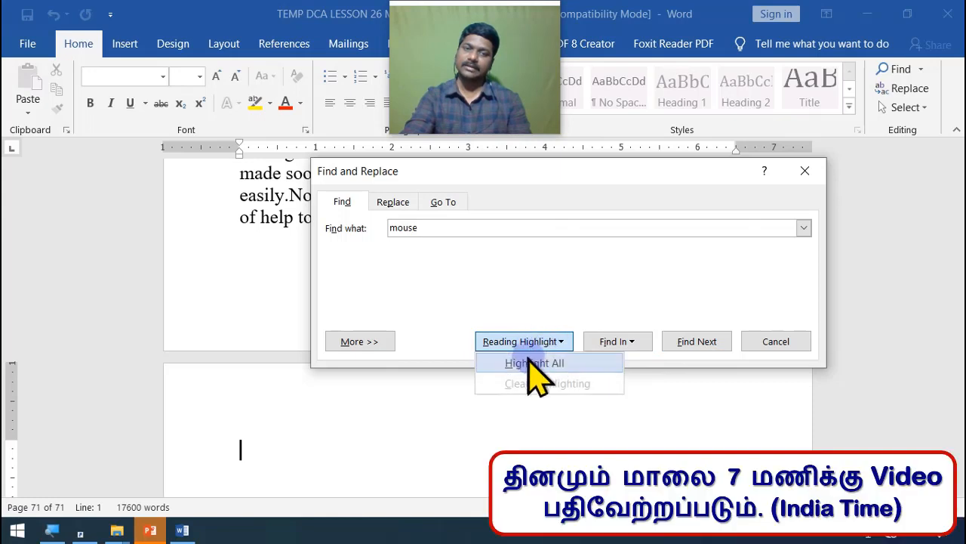
left_click(533, 363)
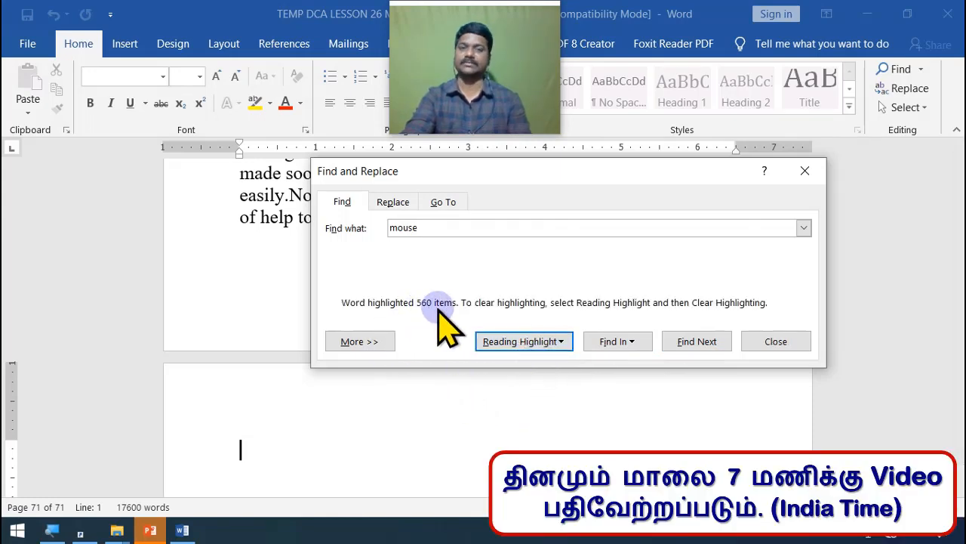
Replace all occurrences of mouse with cat and close Find and Replace.
left_click(394, 203)
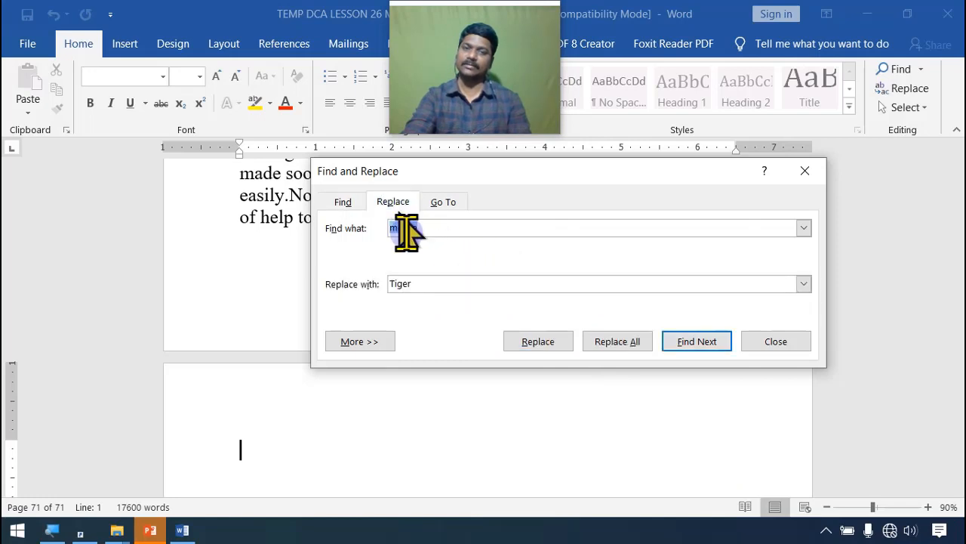
left_click_drag(431, 283, 334, 282)
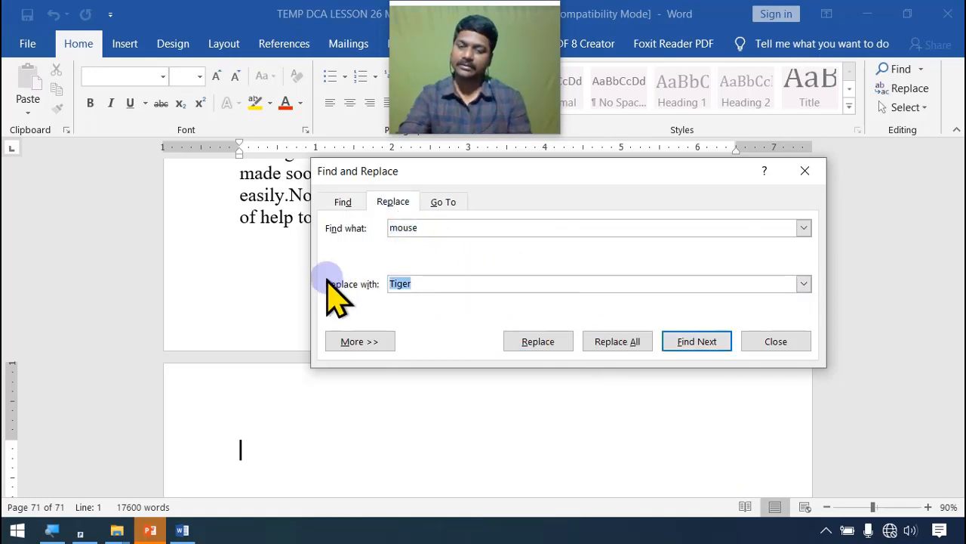
type("cat")
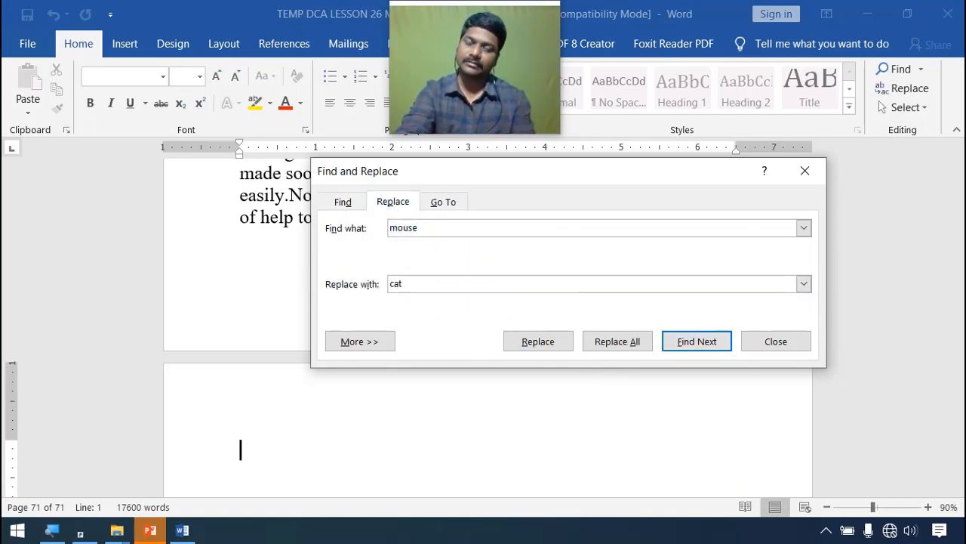
left_click(619, 342)
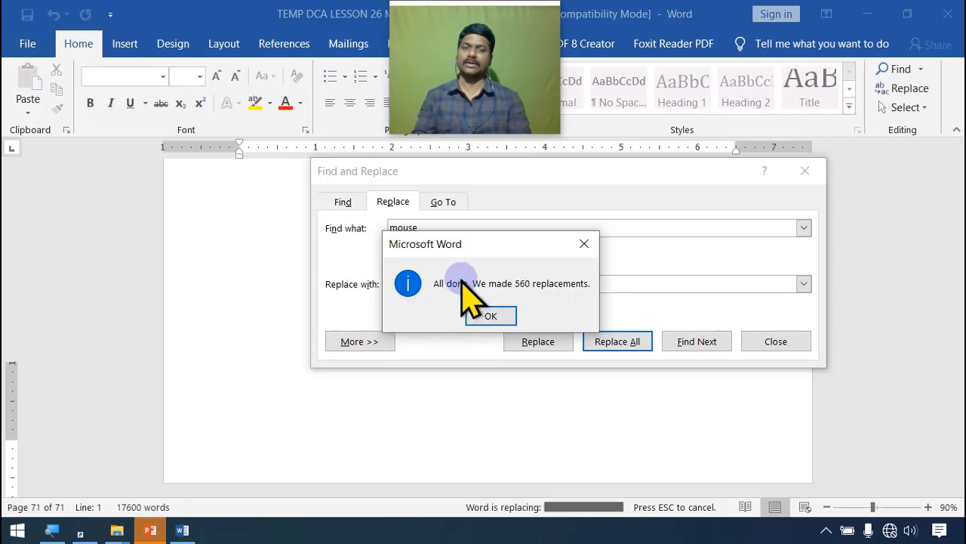
left_click(584, 243)
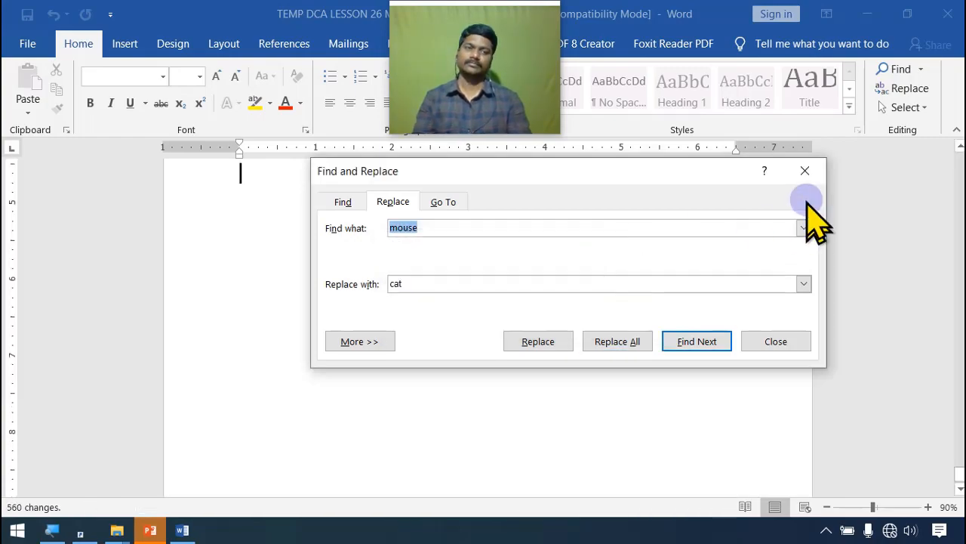
left_click(804, 172)
Review the last pages of the document to check the words replaced with cat.
scroll(506, 381, "down", 5)
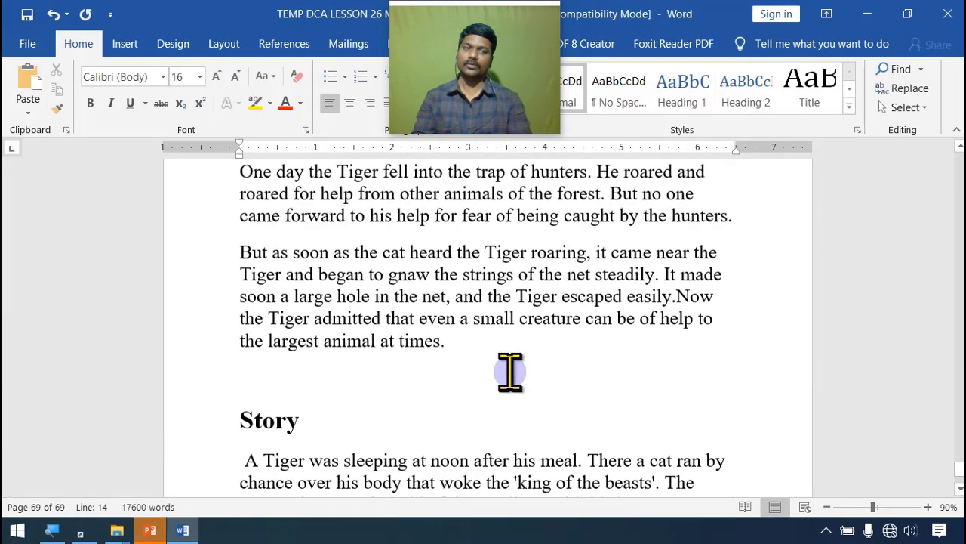
scroll(507, 371, "up", 1)
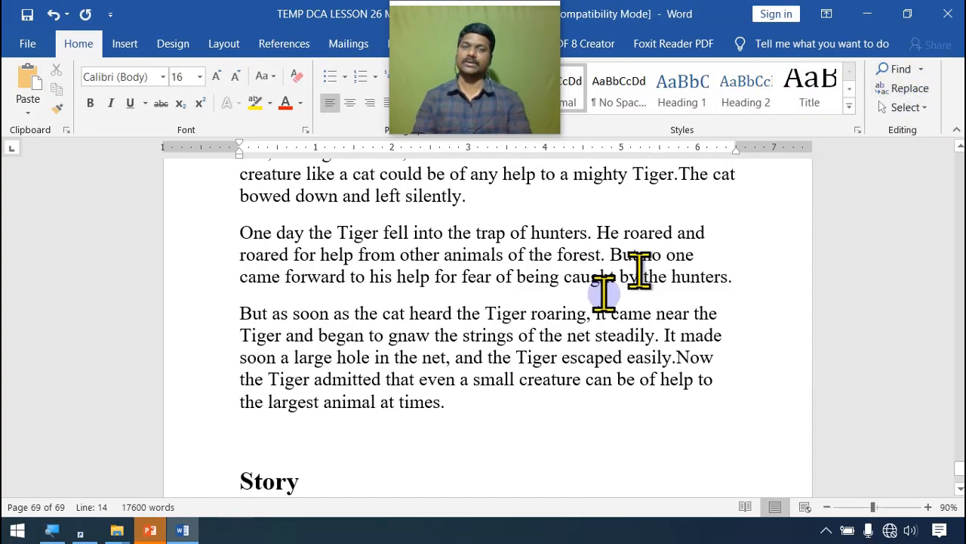
scroll(589, 293, "up", 5)
scroll(582, 291, "down", 5)
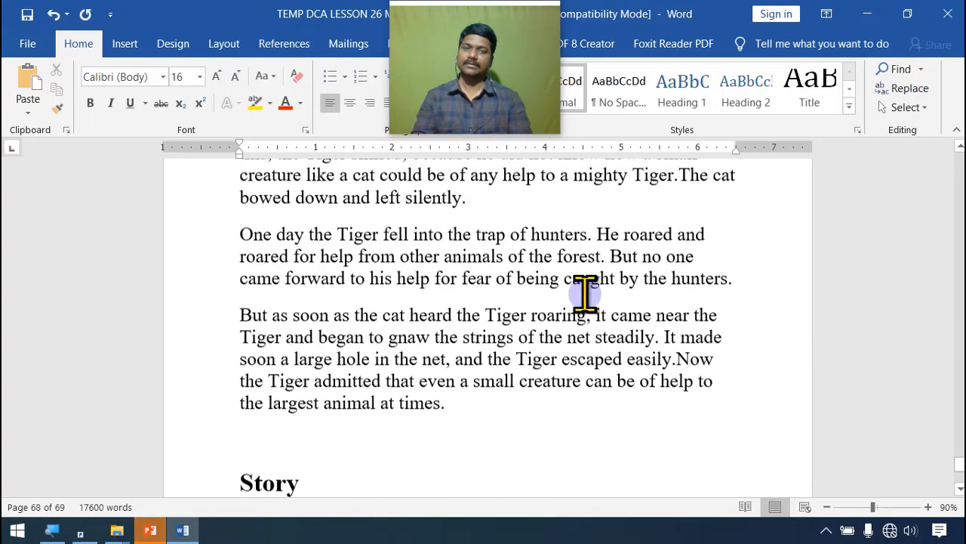
scroll(582, 291, "up", 6)
scroll(582, 291, "down", 7)
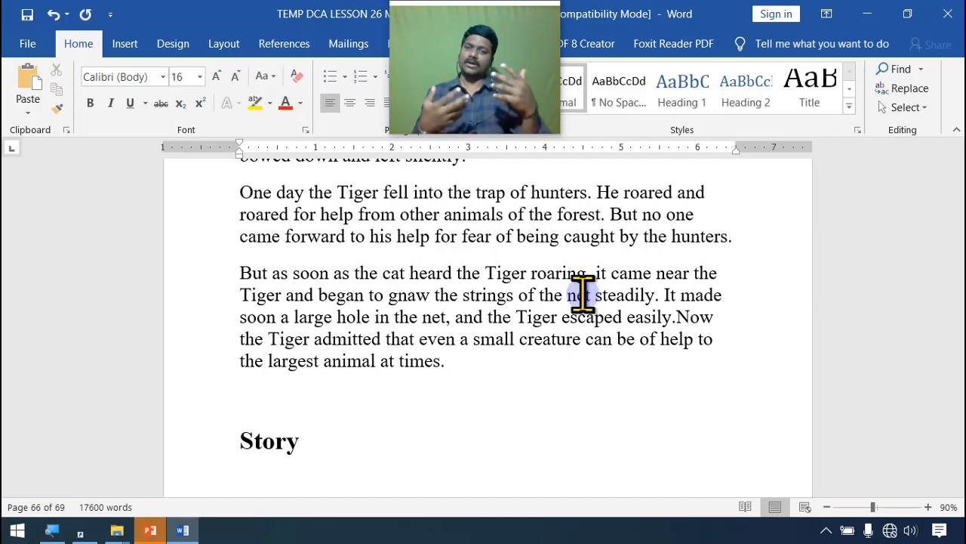
scroll(582, 295, "down", 5)
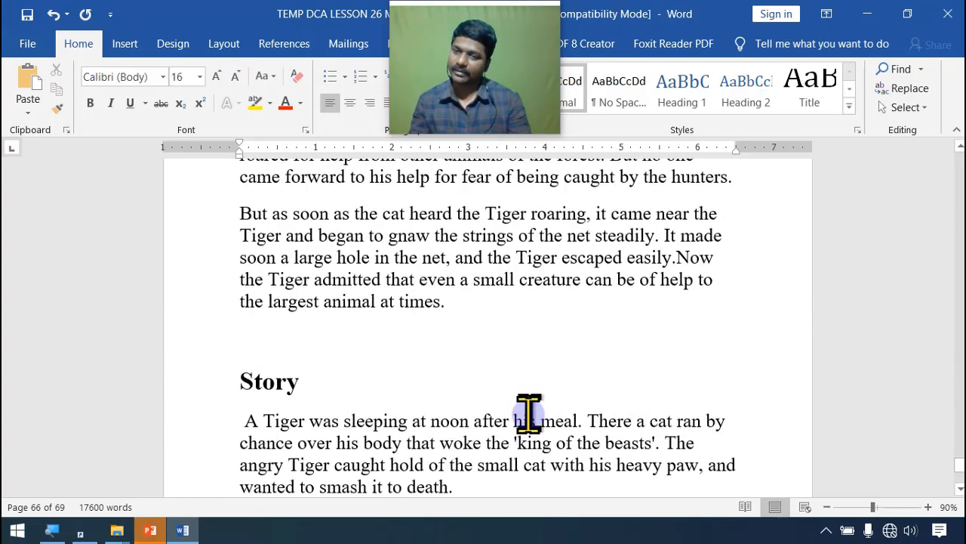
Insert 12345, with a space on each side, after the p of "pardoned" in the story copy on page 68.
left_click(437, 444)
scroll(541, 446, "down", 10)
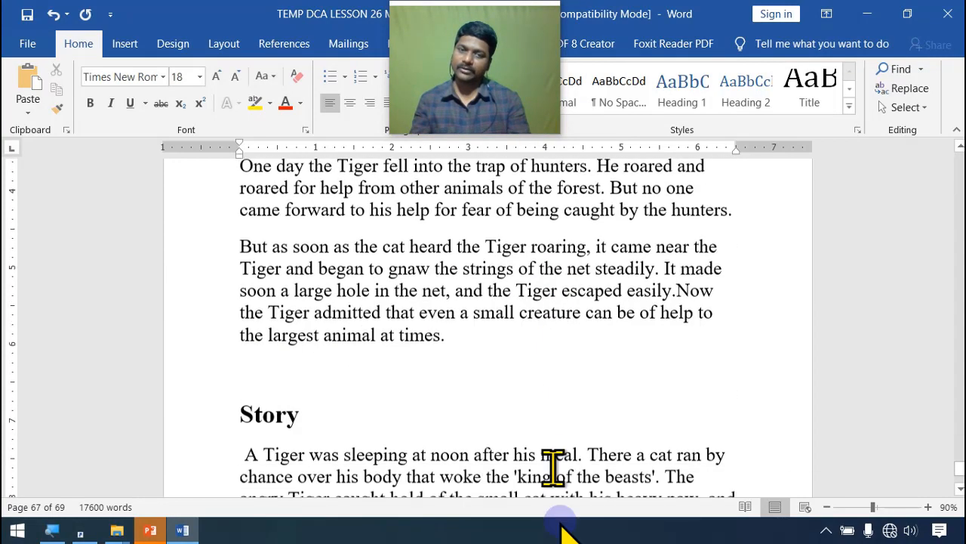
left_click(485, 208)
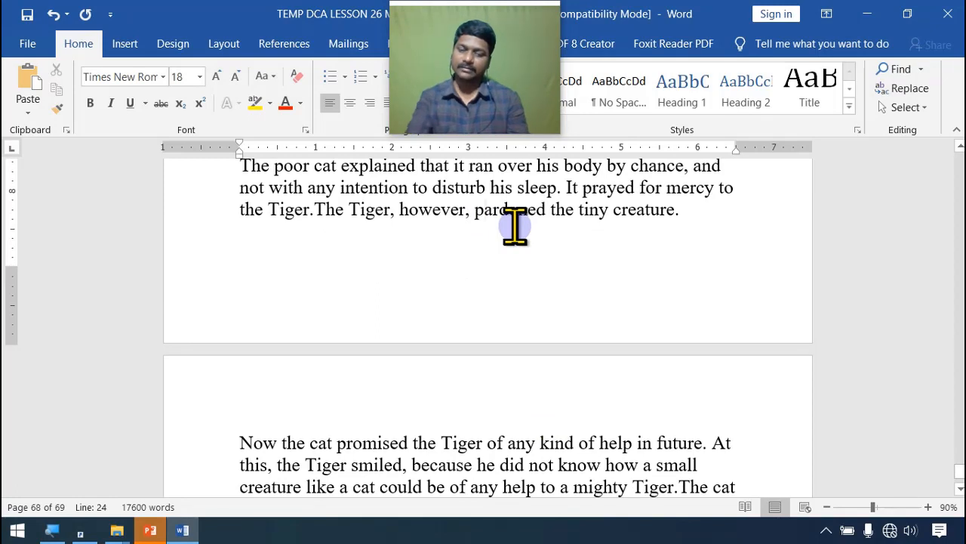
type("12345")
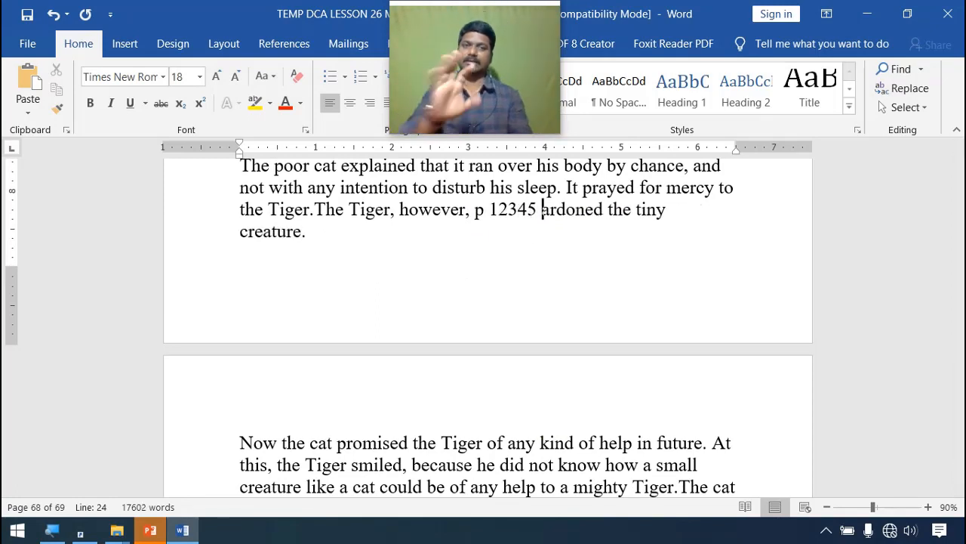
Return to the first page and place the cursor in the Story title.
scroll(611, 345, "up", 15)
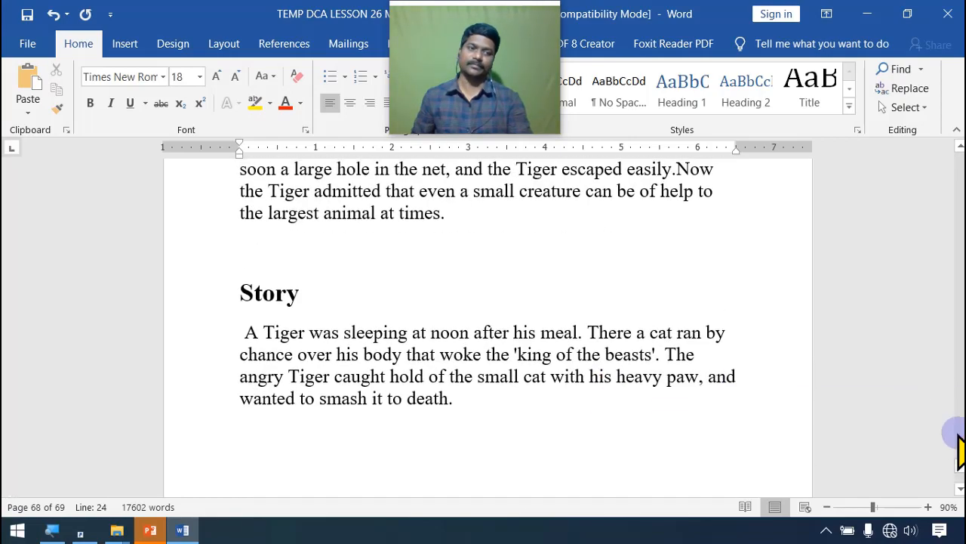
left_click_drag(960, 467, 961, 155)
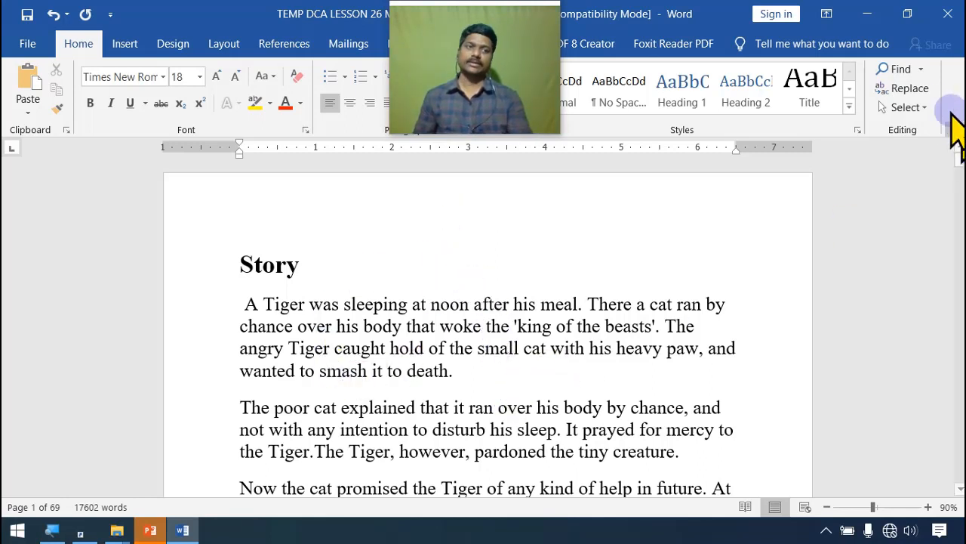
left_click(905, 72)
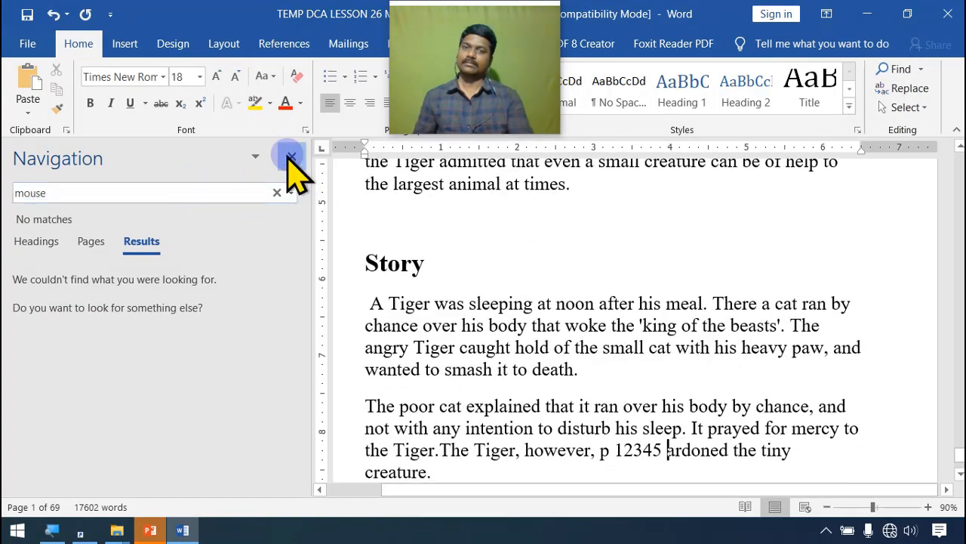
left_click(291, 156)
scroll(765, 292, "up", 10)
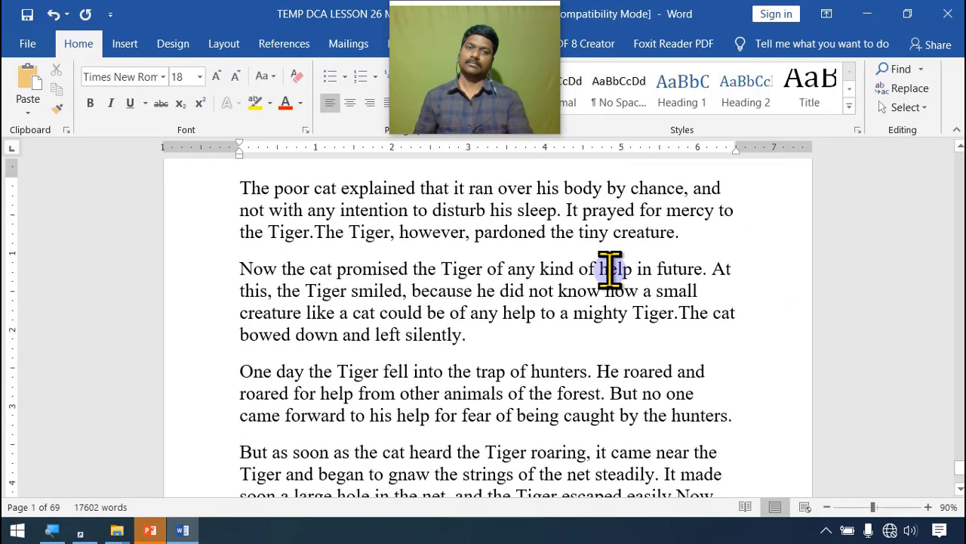
left_click_drag(961, 470, 961, 154)
left_click(282, 260)
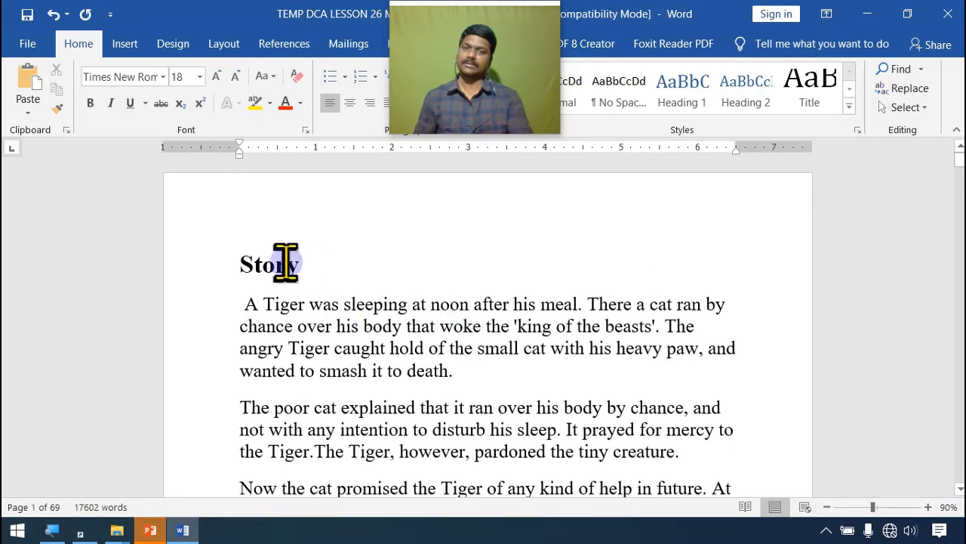
Search the document for 12345 and mark all its occurrences with the reading highlight.
left_click(930, 95)
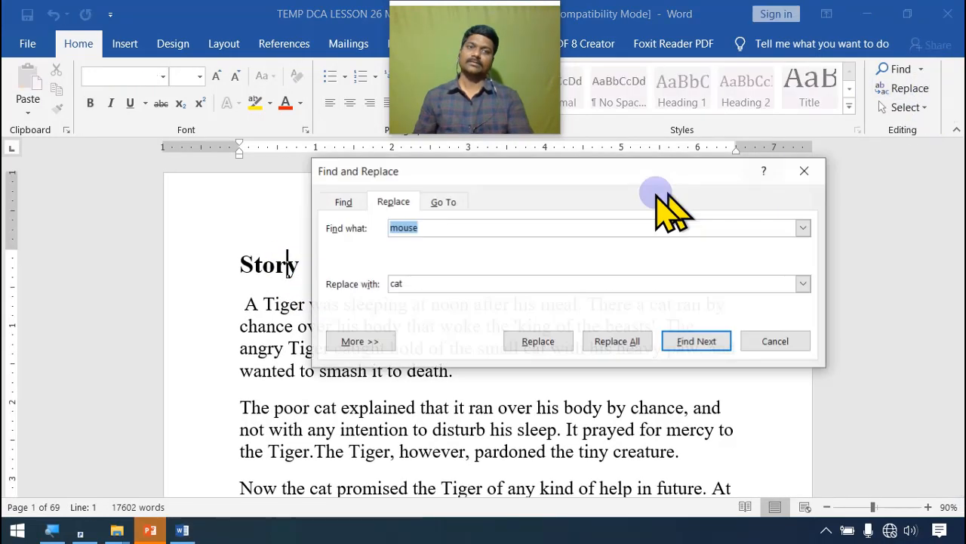
left_click(342, 202)
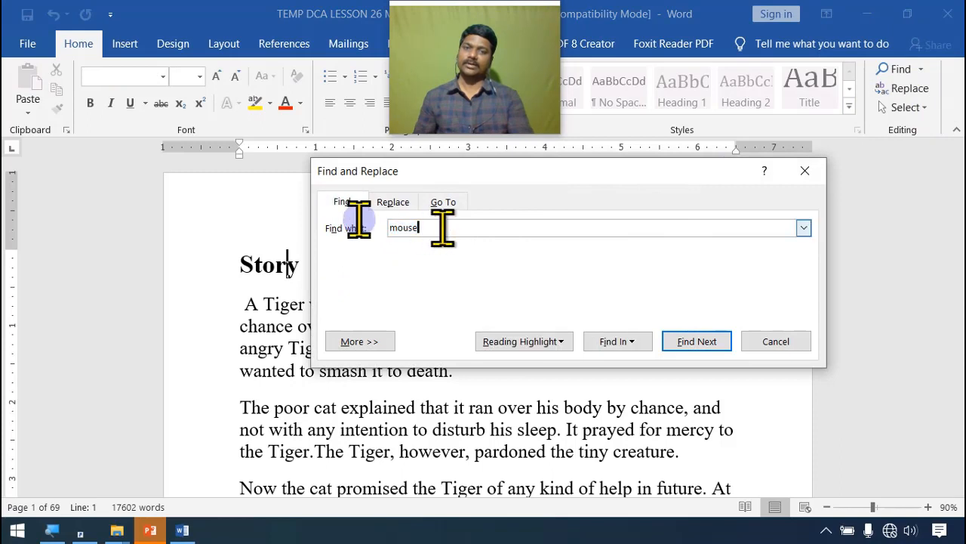
type("12345")
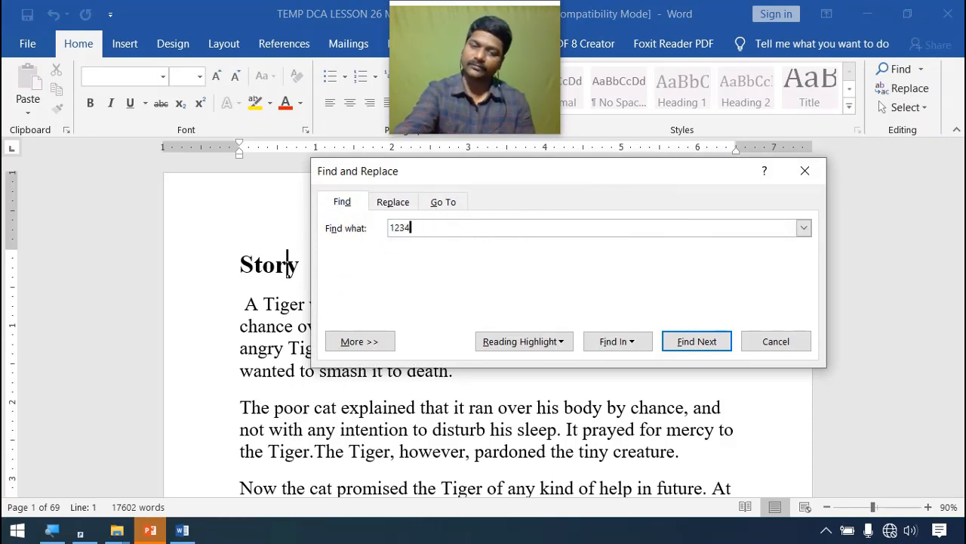
left_click(555, 344)
left_click(530, 363)
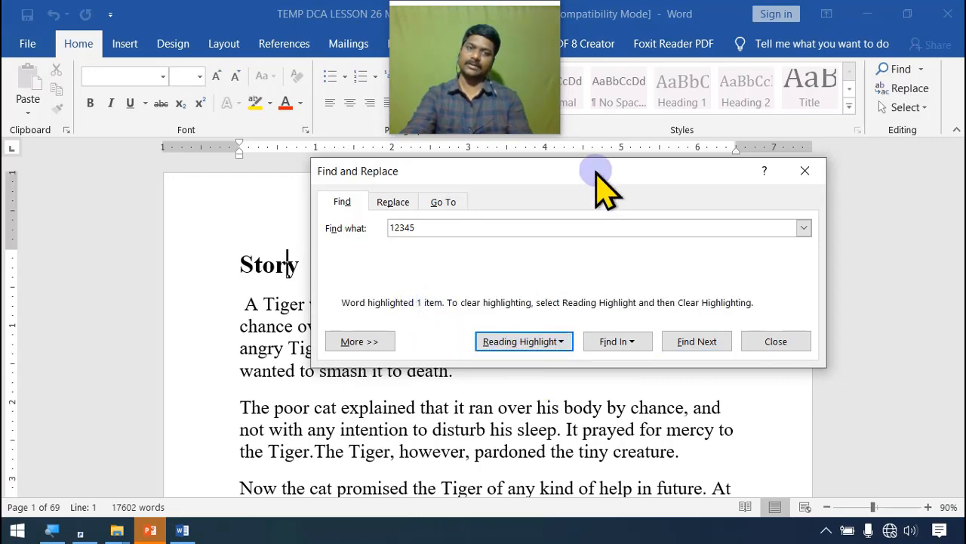
Jump to the next 12345, close Find and Replace, and place the cursor after "creature." in that paragraph.
left_click_drag(596, 172, 721, 42)
left_click(815, 212)
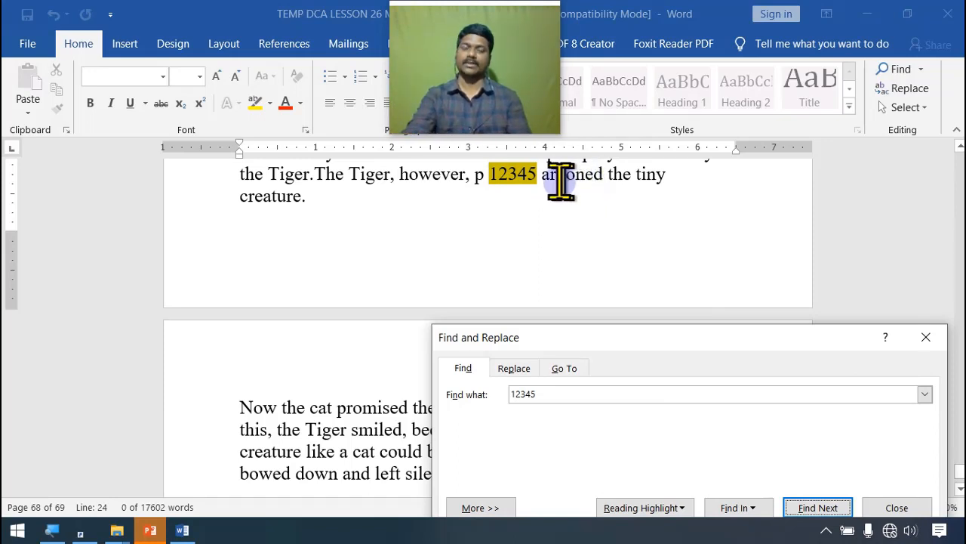
left_click(512, 181)
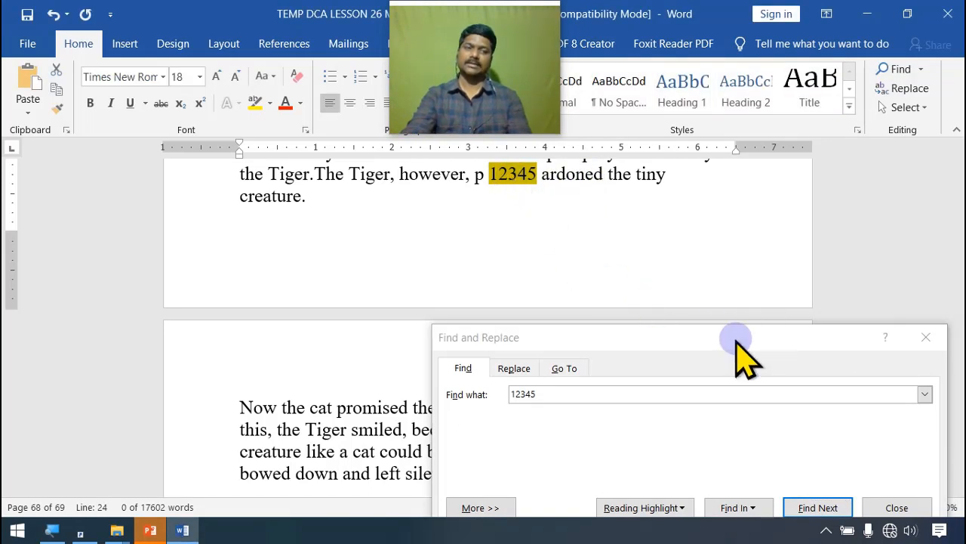
left_click_drag(735, 338, 687, 317)
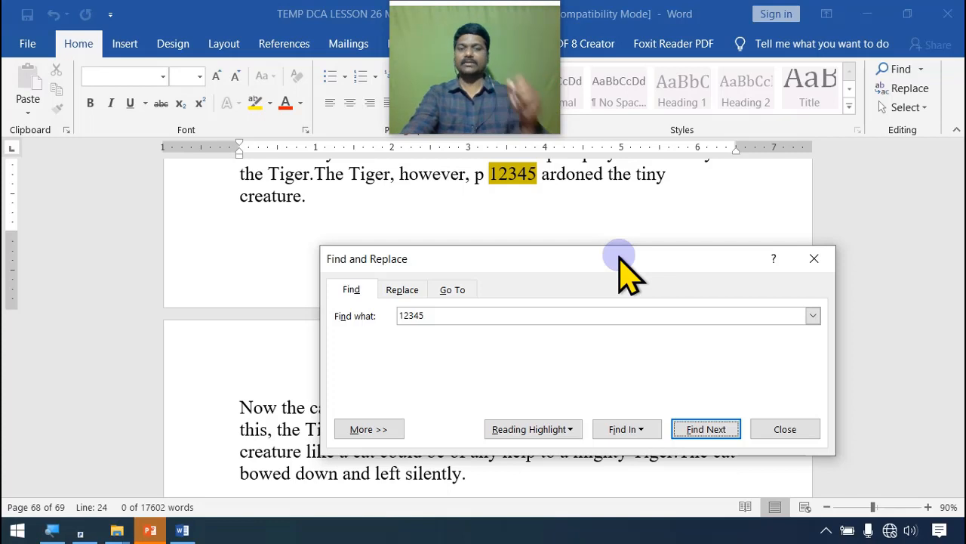
left_click(814, 258)
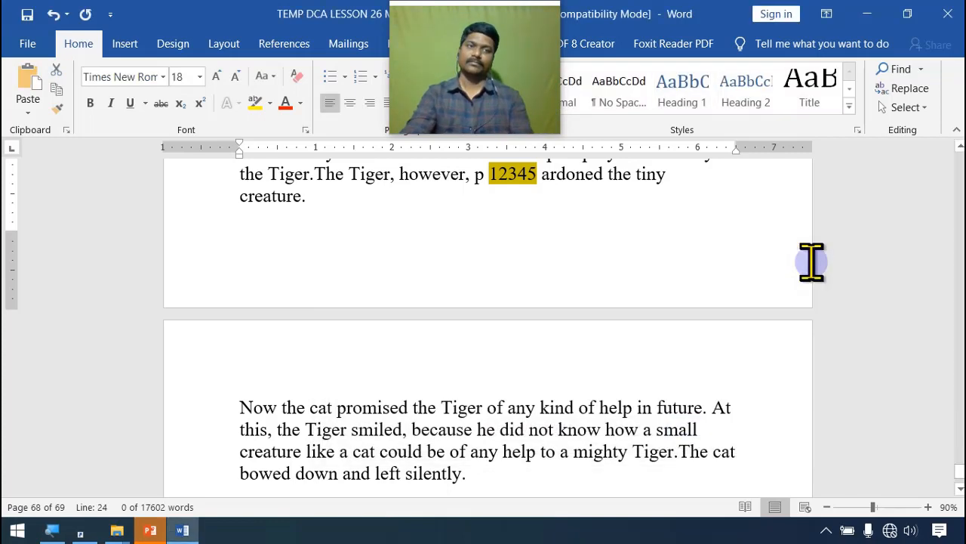
left_click(638, 271)
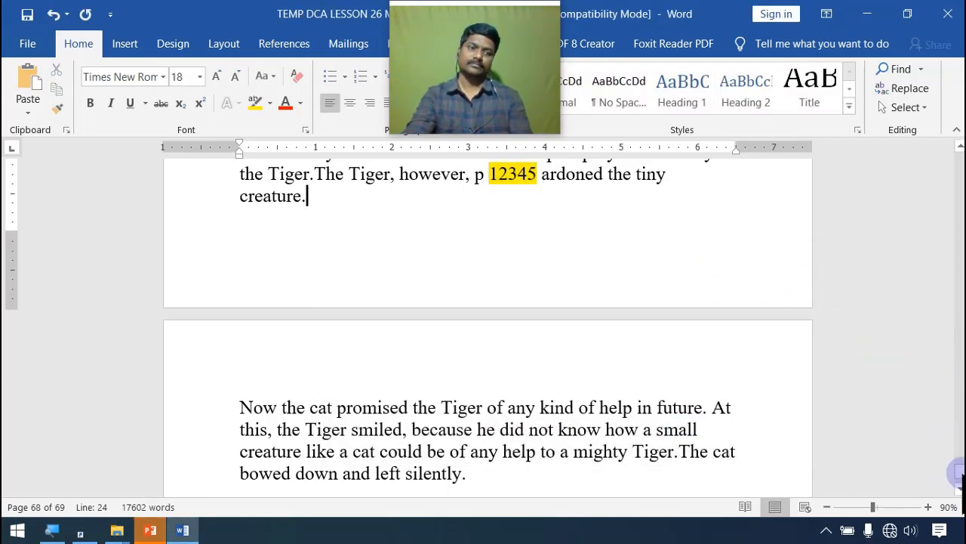
left_click_drag(958, 471, 945, 133)
left_click(906, 107)
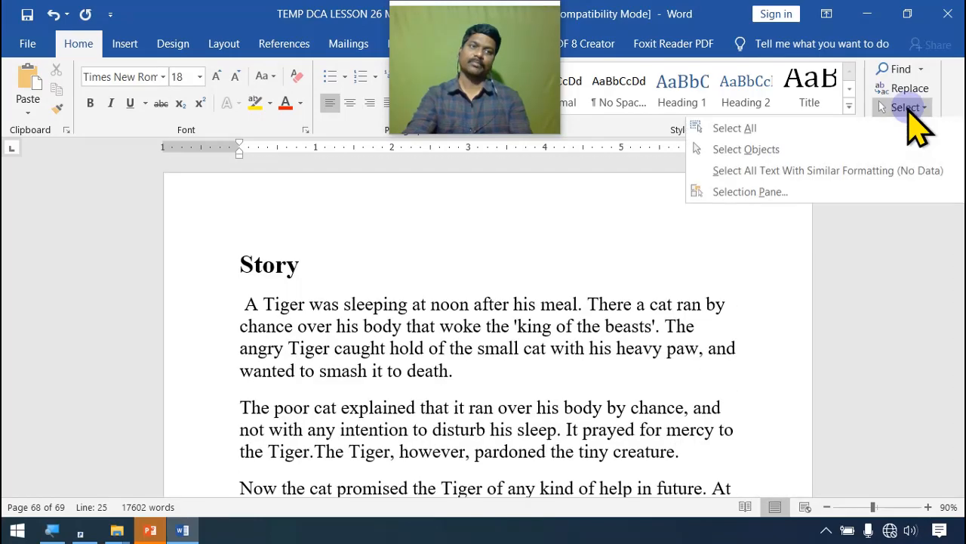
left_click(791, 138)
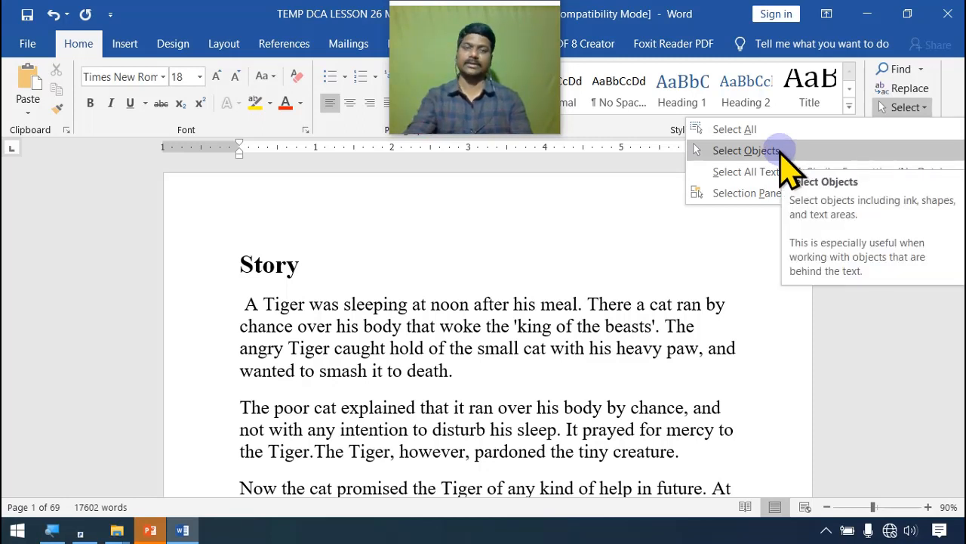
left_click(539, 287)
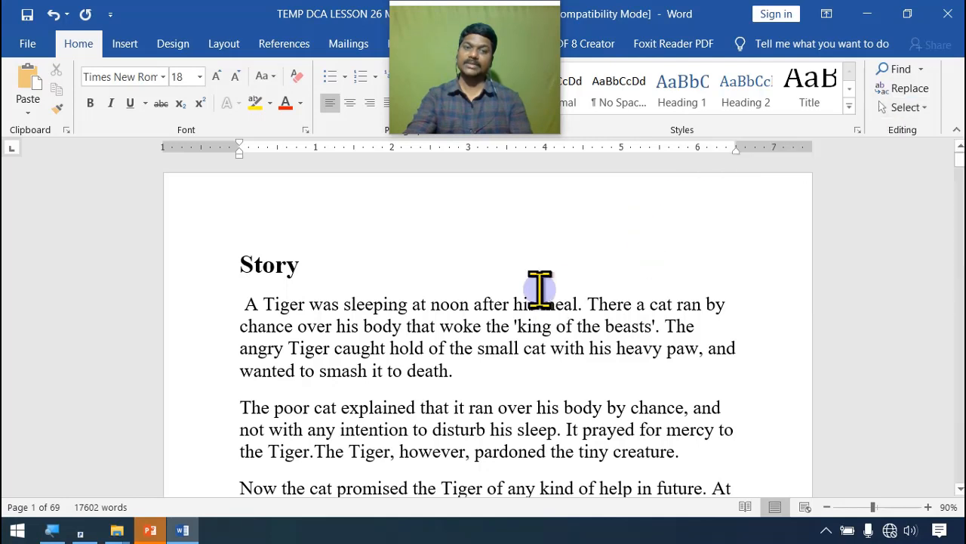
Insert the Chrysanthemum picture from the Pictures folder at the cursor and shrink it to about 1.19" by 1.59".
left_click(125, 44)
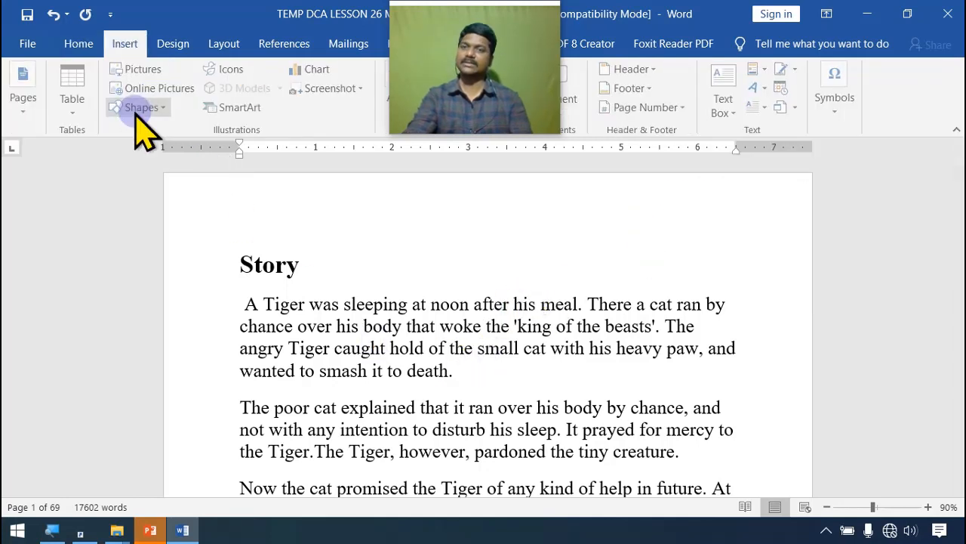
left_click(139, 69)
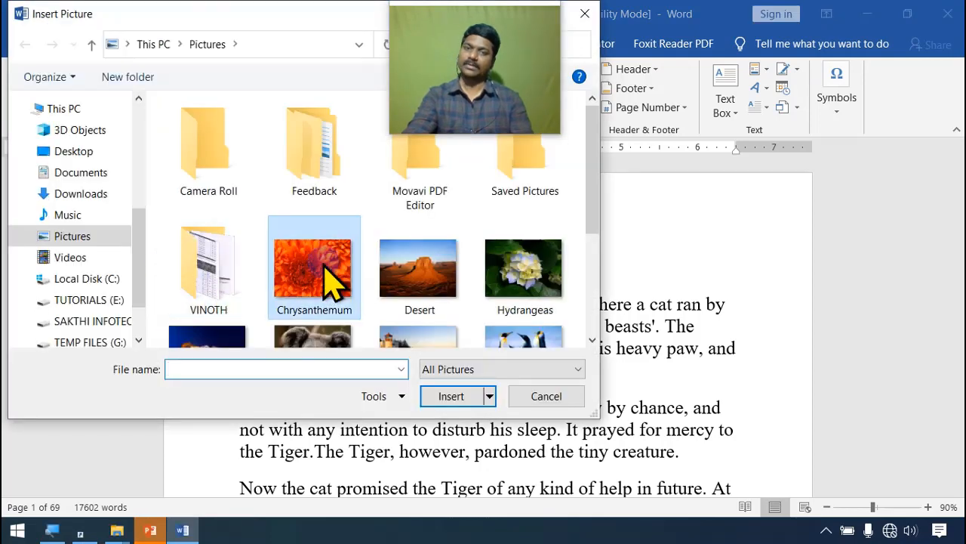
double_click(333, 283)
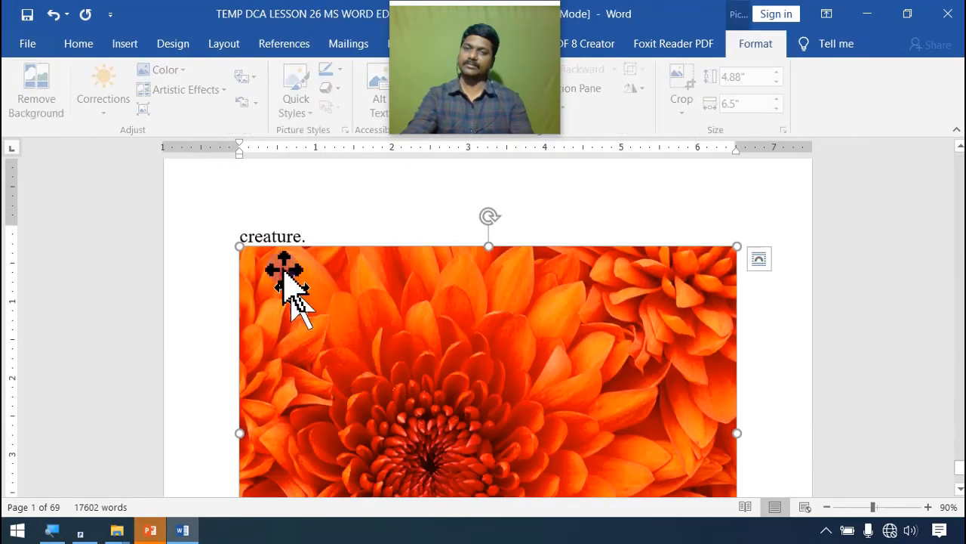
left_click_drag(240, 246, 624, 483)
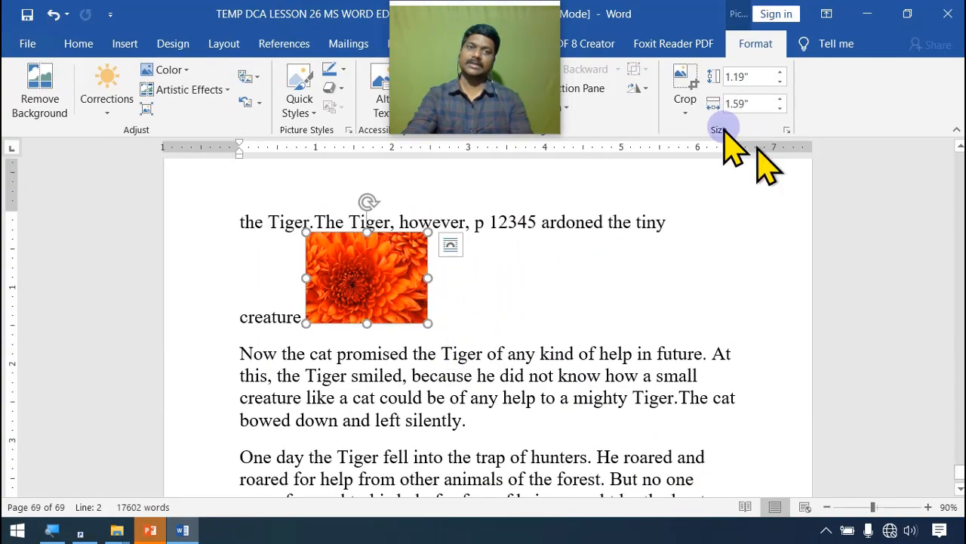
Set the chrysanthemum picture's text wrapping to Behind Text.
left_click_drag(427, 75, 857, 245)
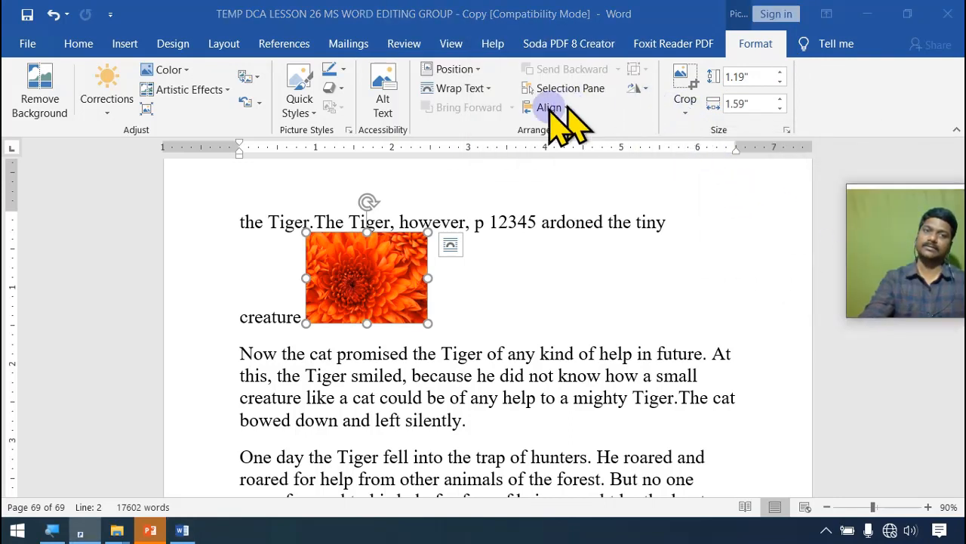
left_click(484, 87)
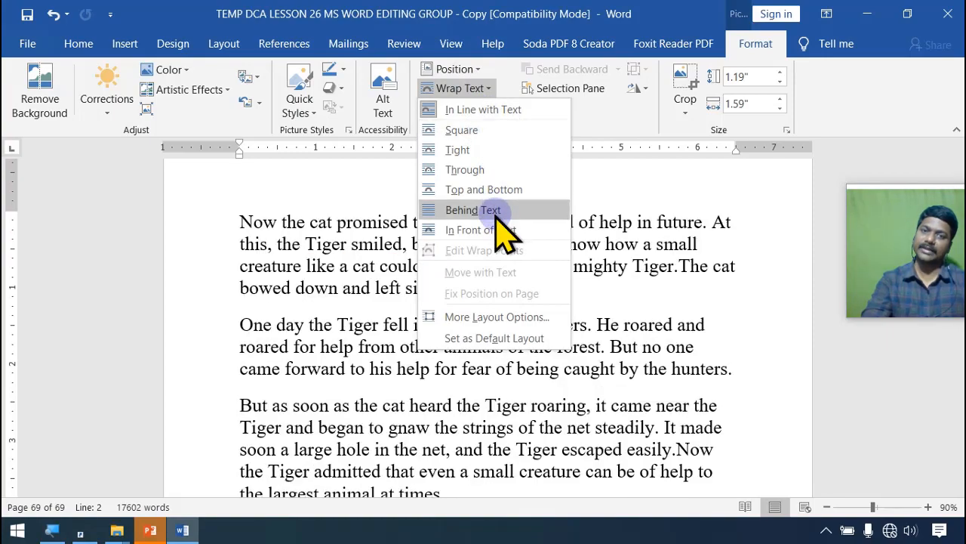
left_click(498, 210)
Try to select the chrysanthemum picture directly through the text lying over it on page 68.
scroll(545, 337, "up", 10)
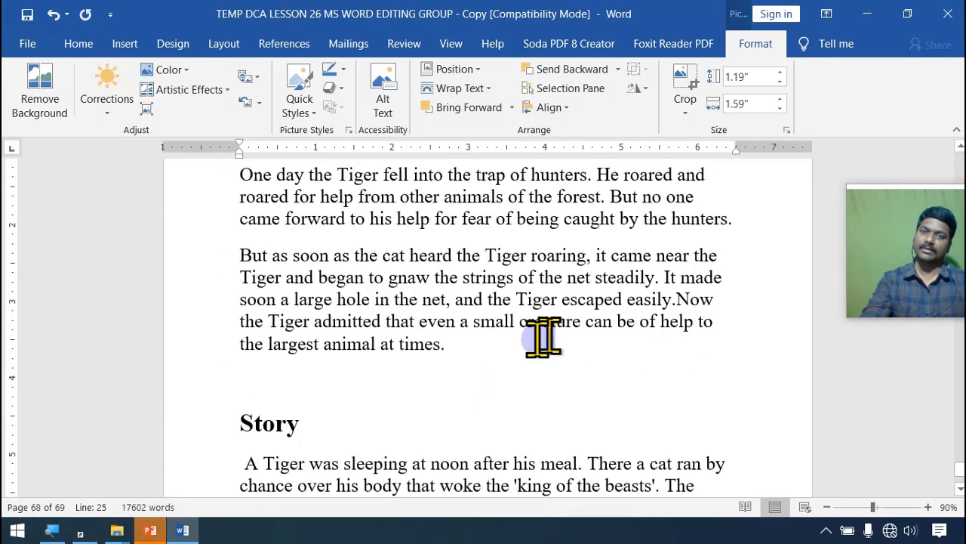
scroll(543, 338, "down", 3)
scroll(529, 339, "up", 6)
left_click(529, 339)
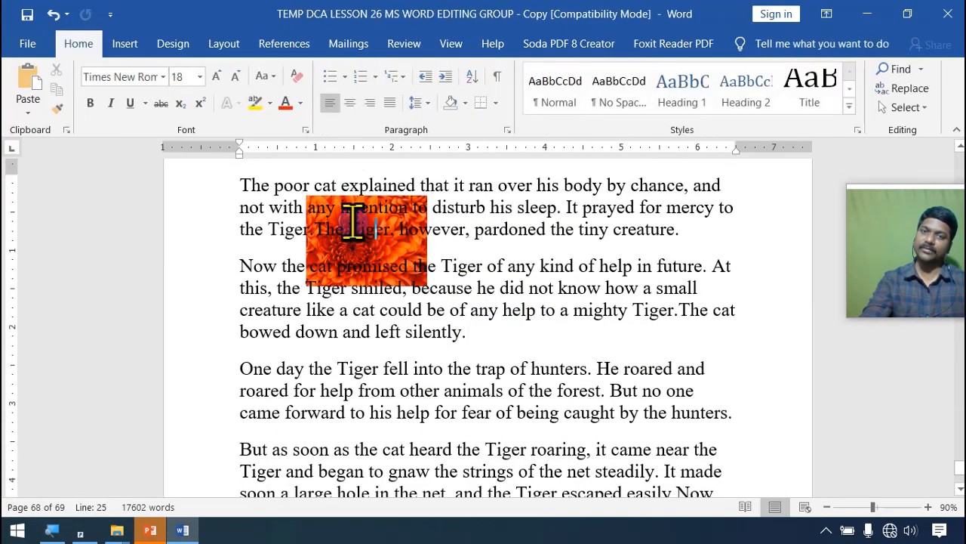
left_click(403, 257)
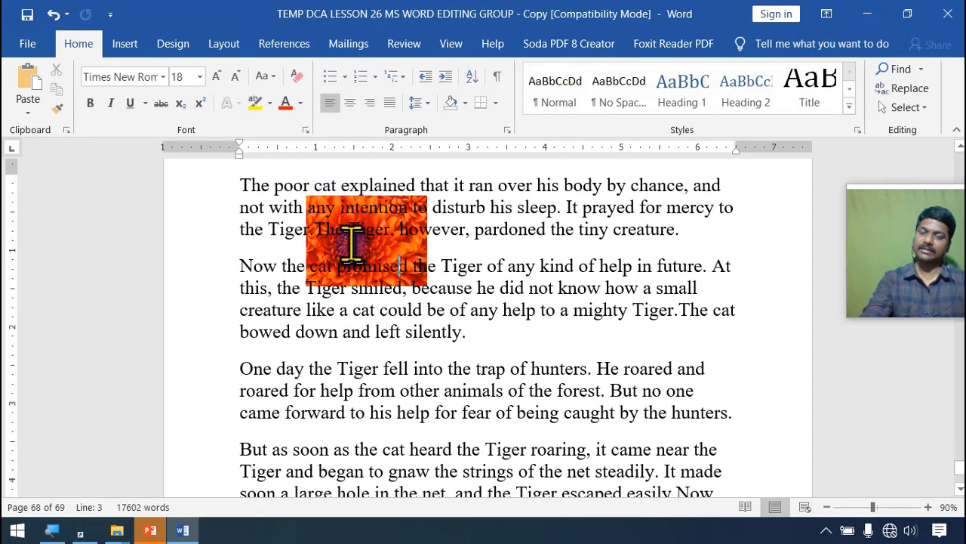
left_click(349, 240)
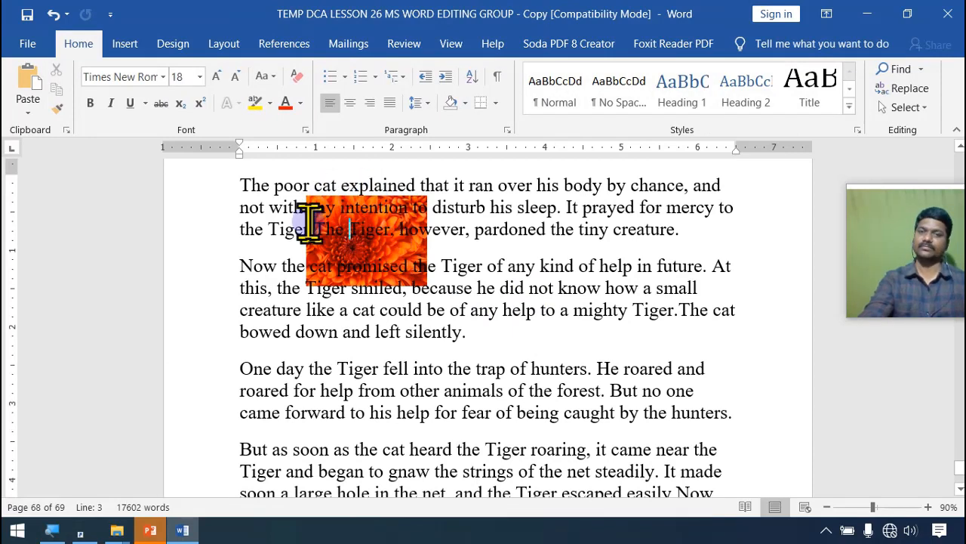
left_click(358, 208)
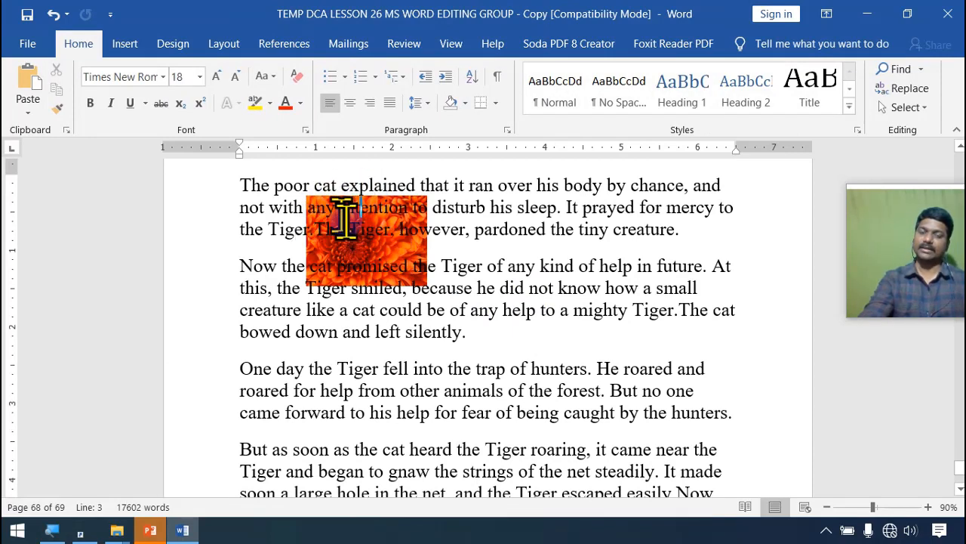
left_click(384, 231)
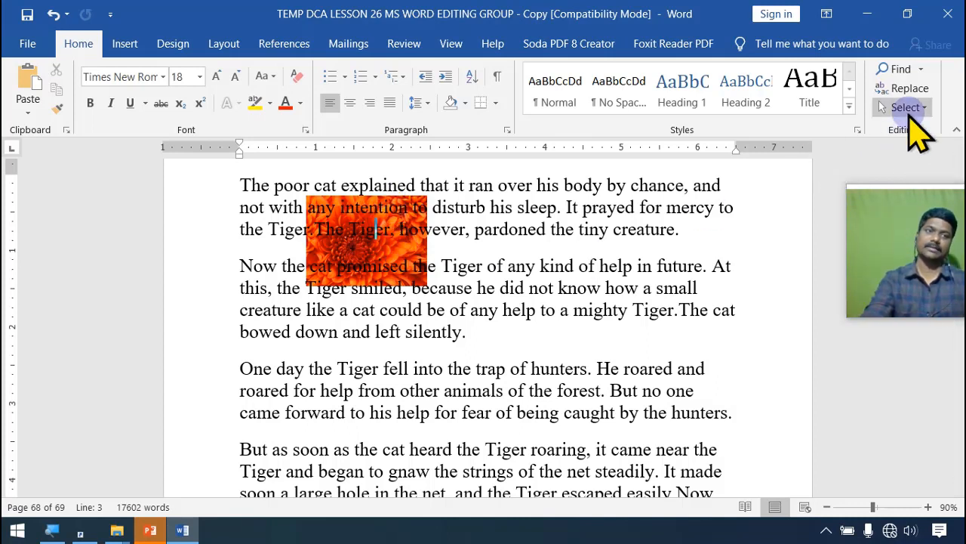
Switch on Select Objects for the chrysanthemum picture behind the text and leave that mode.
left_click(908, 108)
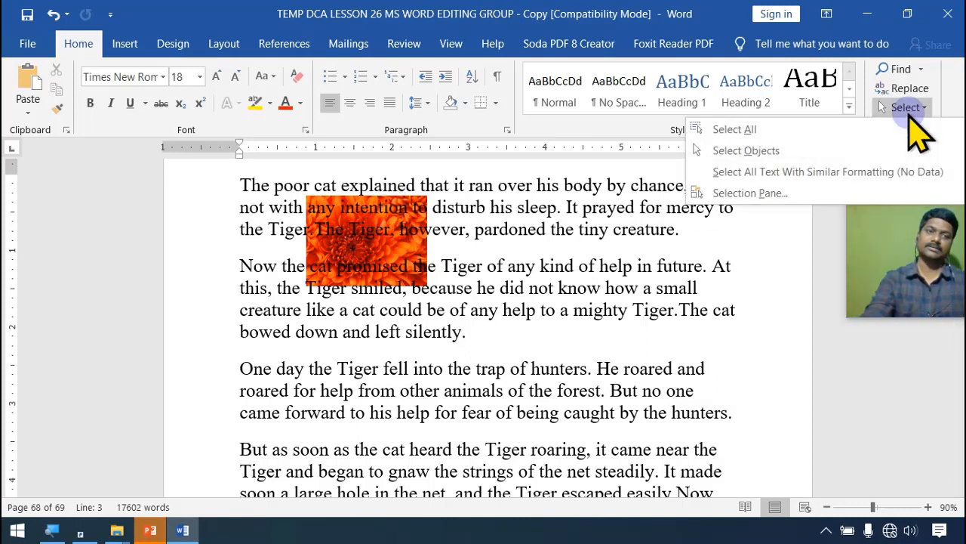
left_click(777, 151)
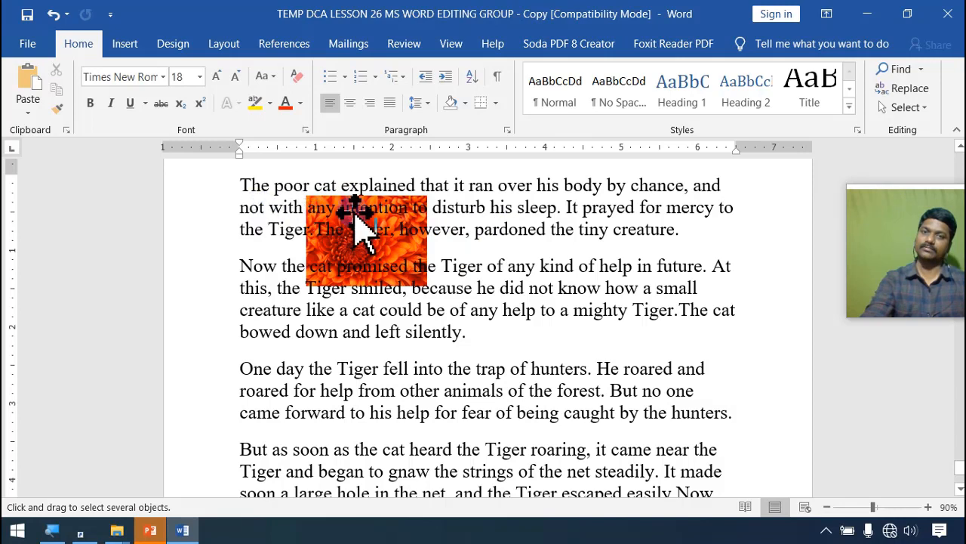
key("Escape")
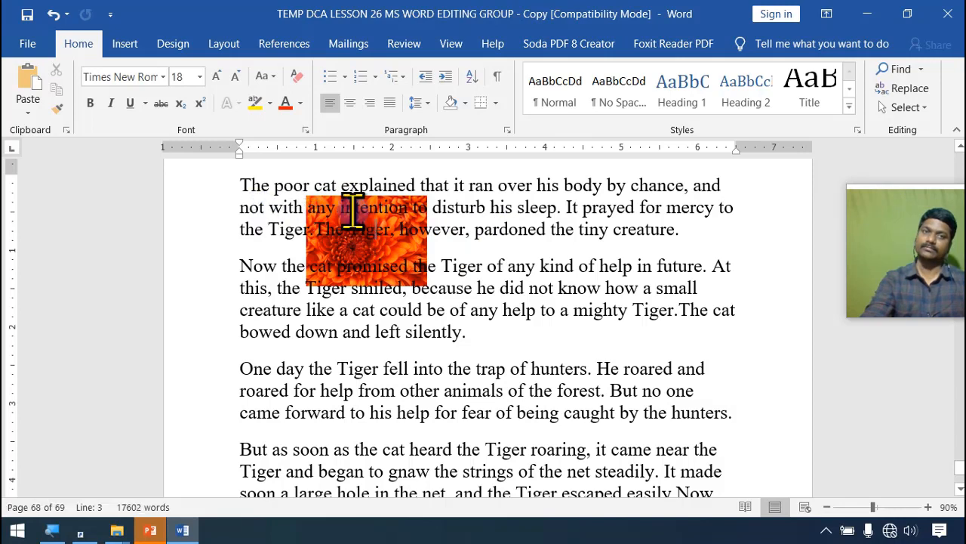
Place the cursor in the Story title on the first page and look over the Story headings further down.
left_click(918, 108)
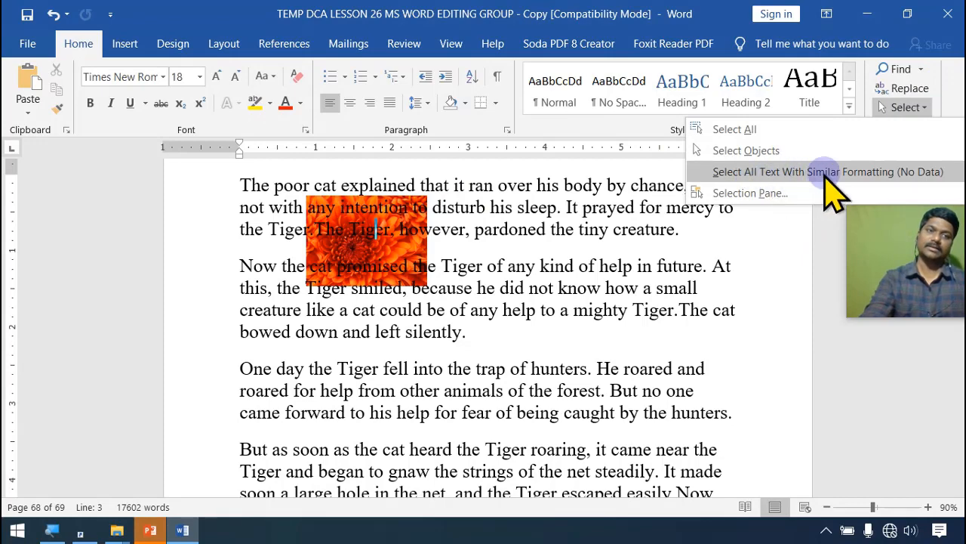
left_click(732, 235)
scroll(586, 295, "up", 15)
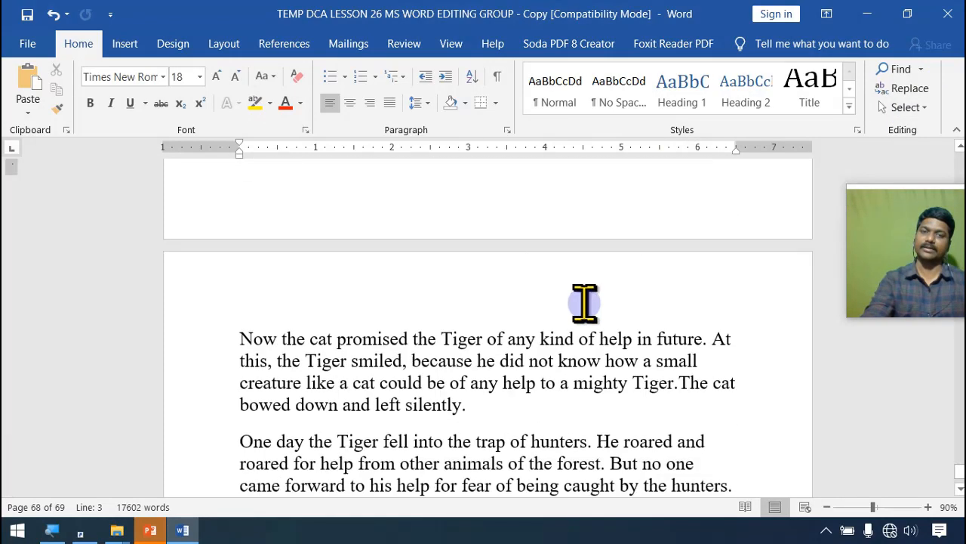
scroll(483, 348, "up", 15)
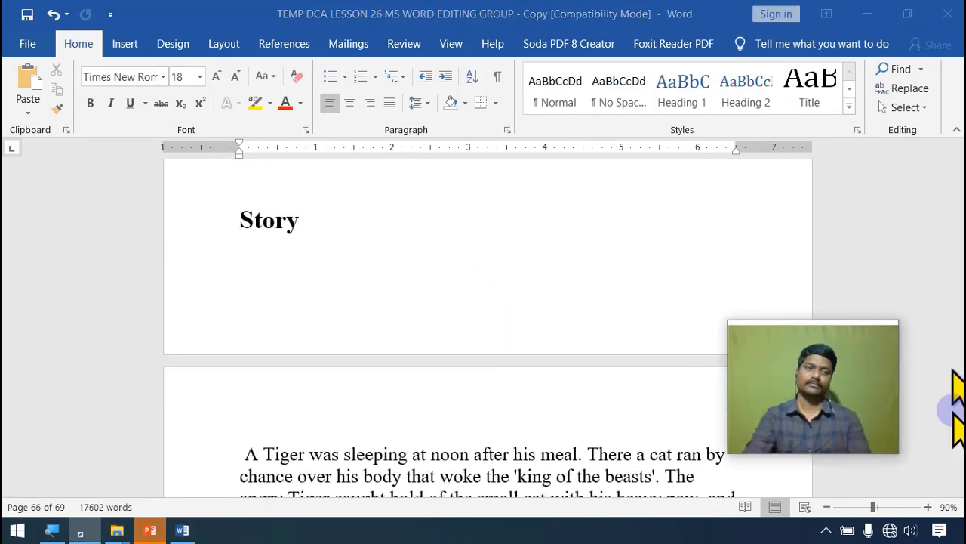
left_click(261, 219)
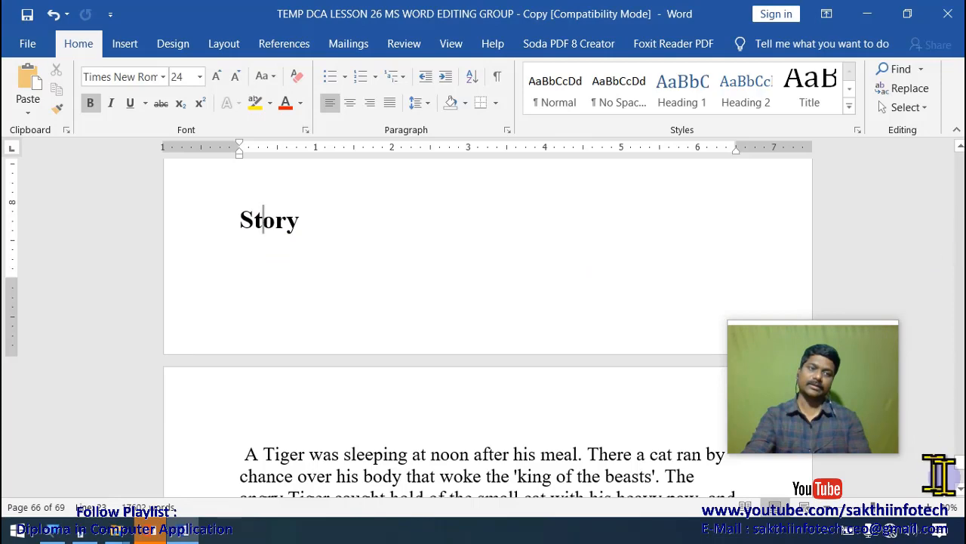
left_click_drag(957, 462, 958, 160)
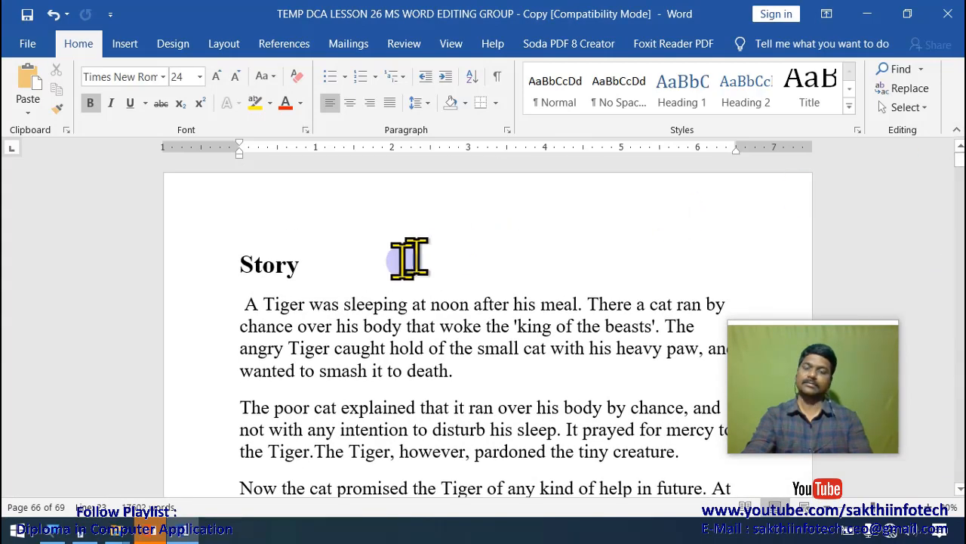
left_click(280, 265)
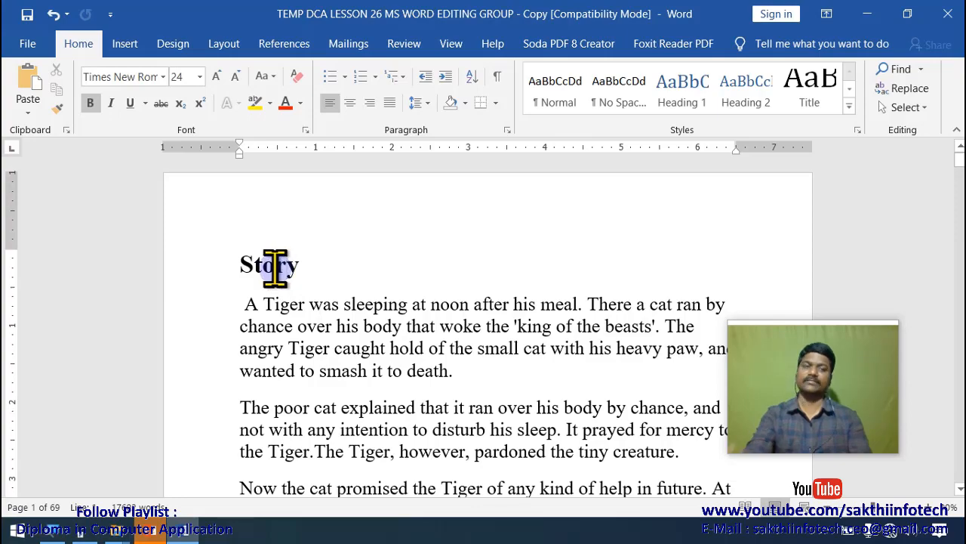
scroll(276, 269, "down", 9)
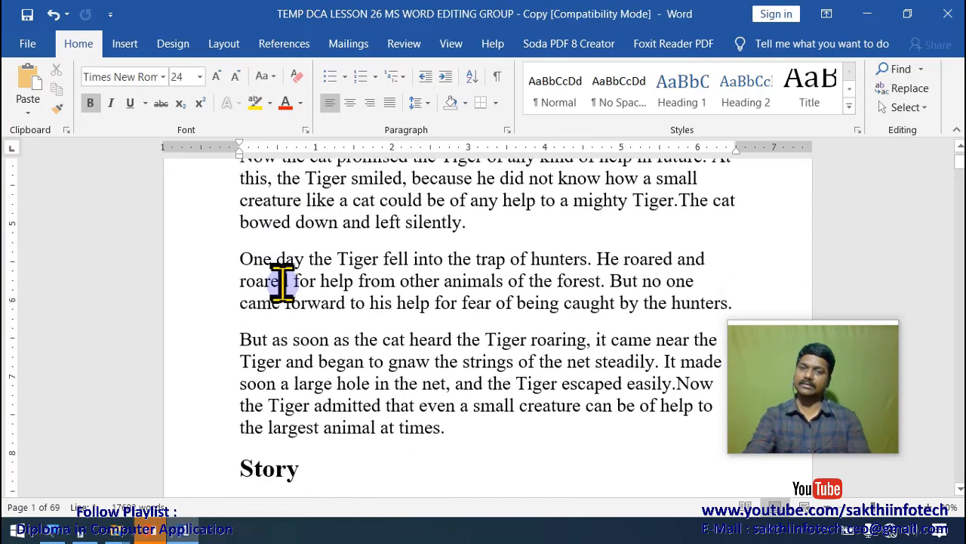
scroll(267, 379, "down", 10)
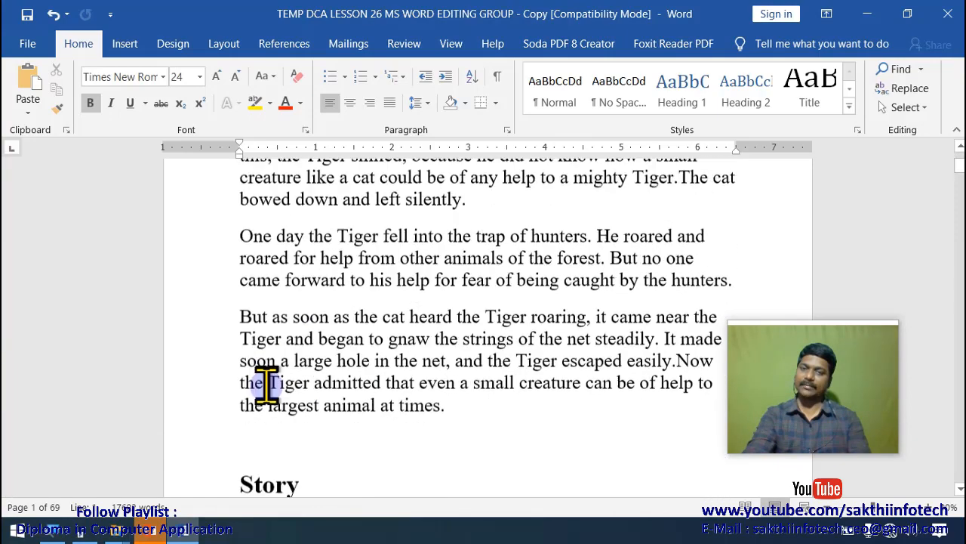
Format the Story title on the first page with underline, font size 20 and red font color.
scroll(302, 287, "down", 3)
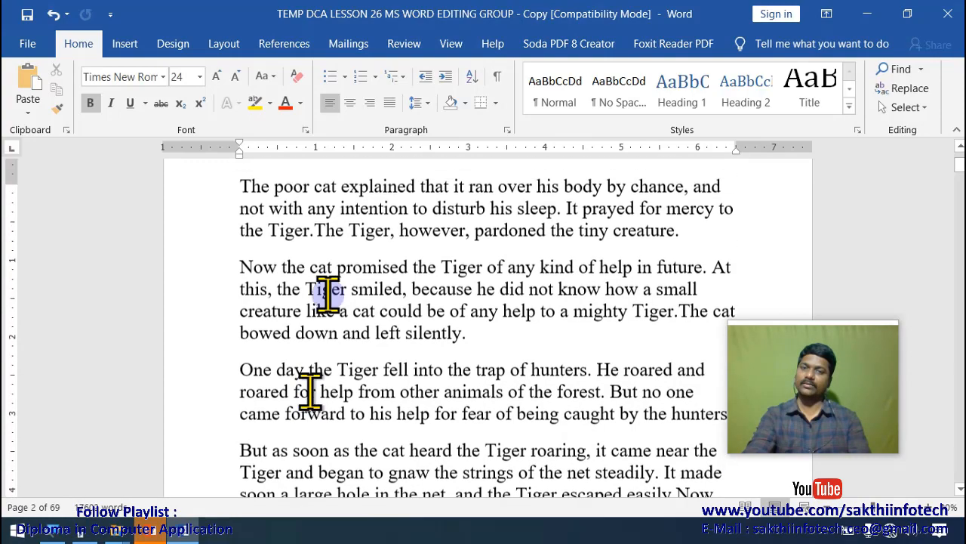
scroll(302, 290, "up", 4)
left_click(270, 264)
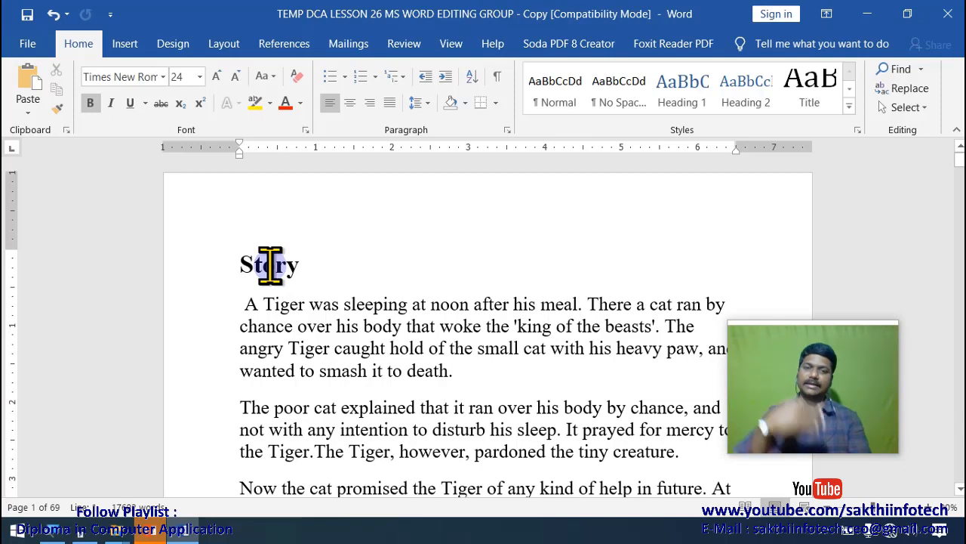
left_click(225, 269)
left_click(130, 103)
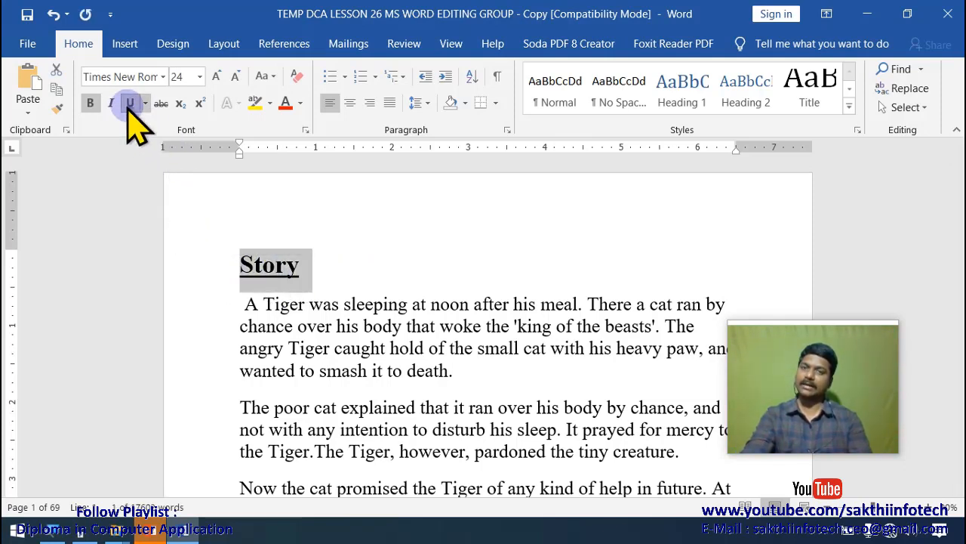
left_click(199, 76)
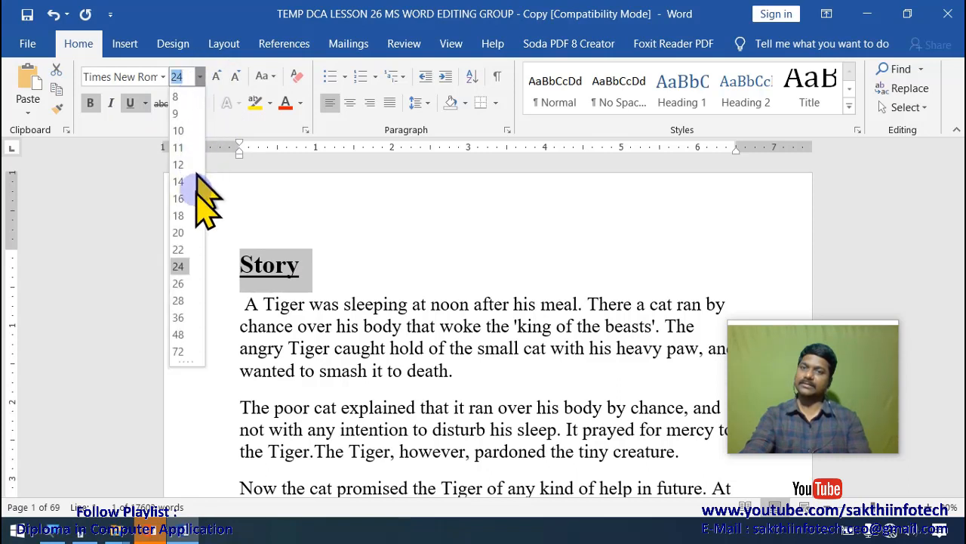
left_click(178, 233)
left_click(300, 104)
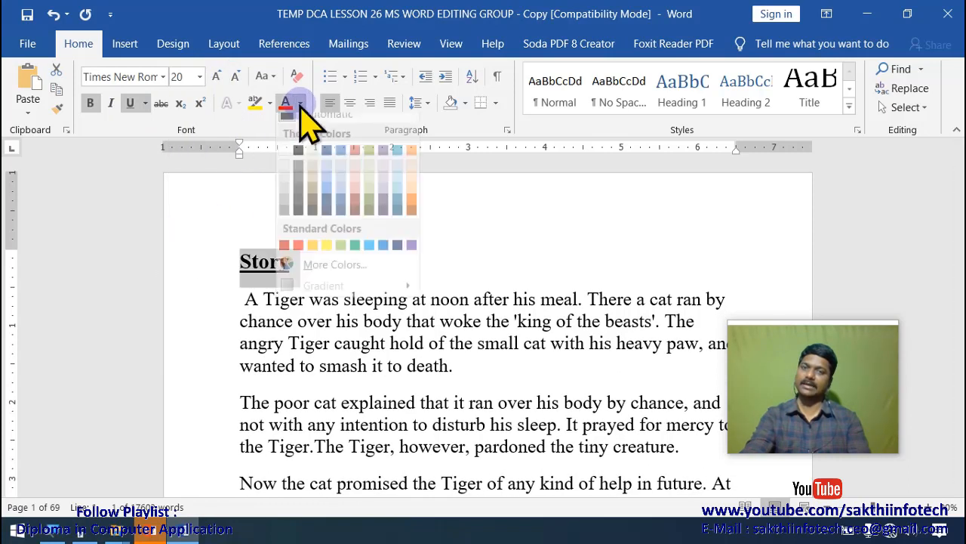
left_click(298, 255)
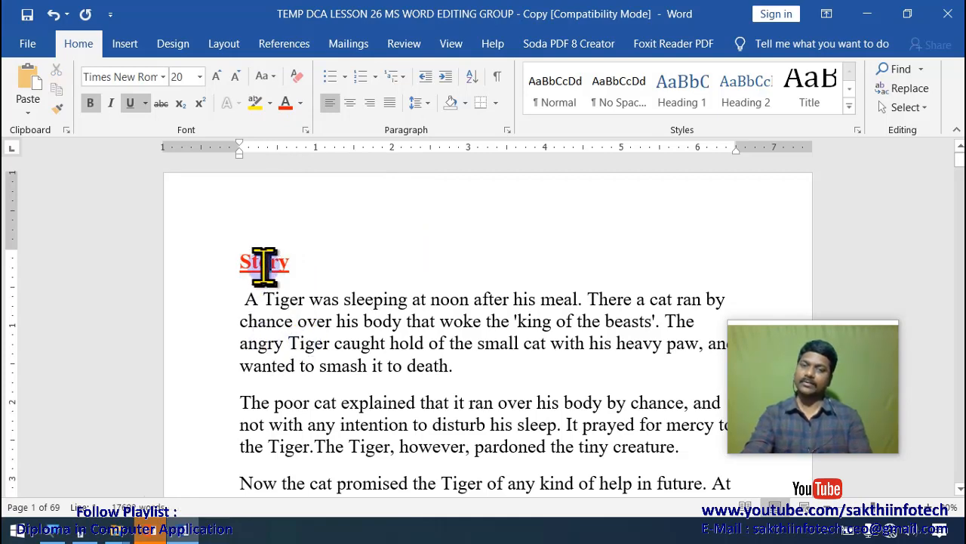
Undo the Story title's formatting and the earlier edits on the last pages, including the chrysanthemum picture and the 12345 text.
scroll(319, 362, "up", 5)
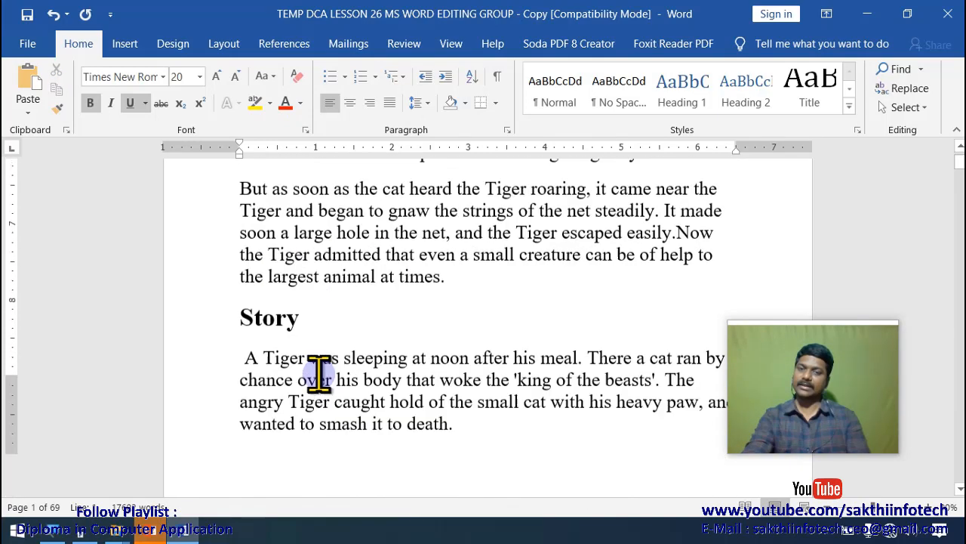
scroll(285, 250, "down", 1)
scroll(310, 344, "down", 10)
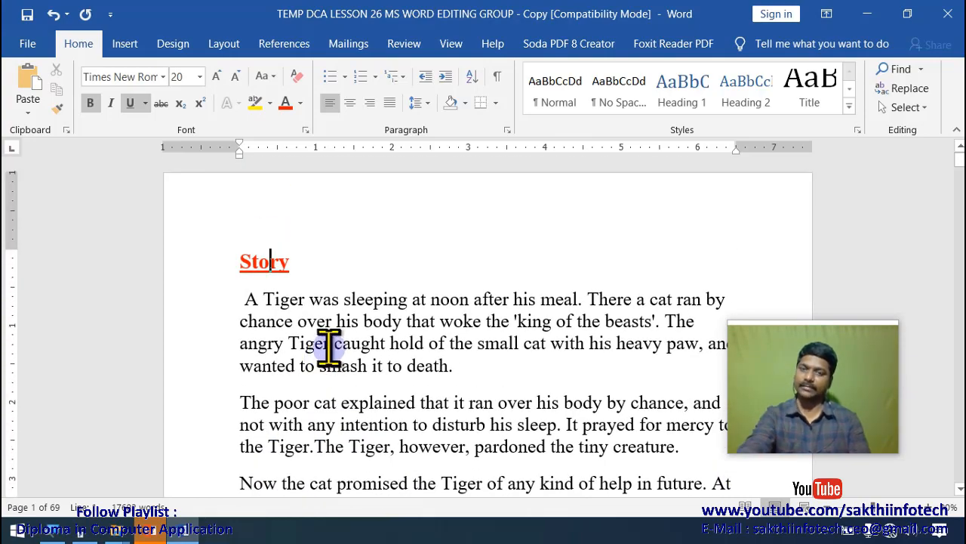
key("ctrl+z")
key("ctrl+z")
key("ctrl+z")
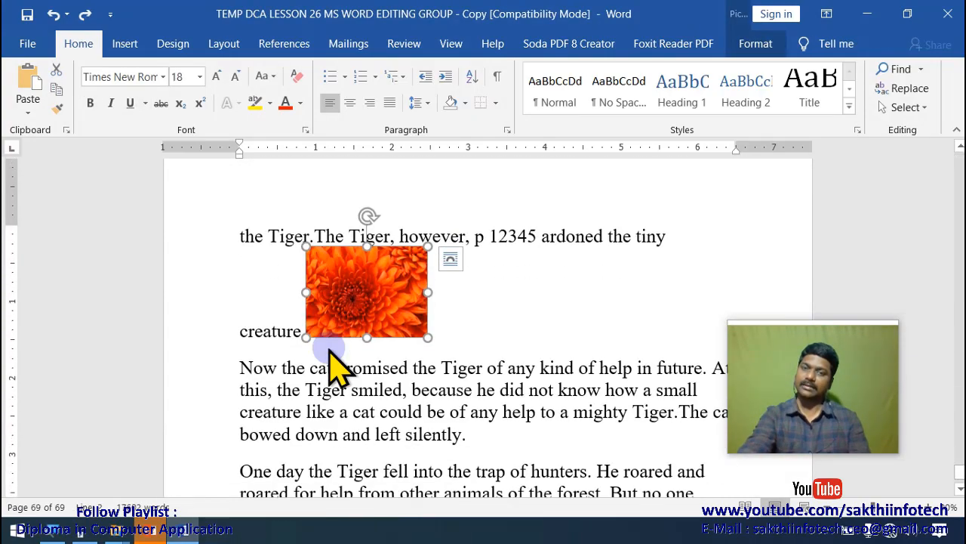
scroll(366, 330, "up", 1)
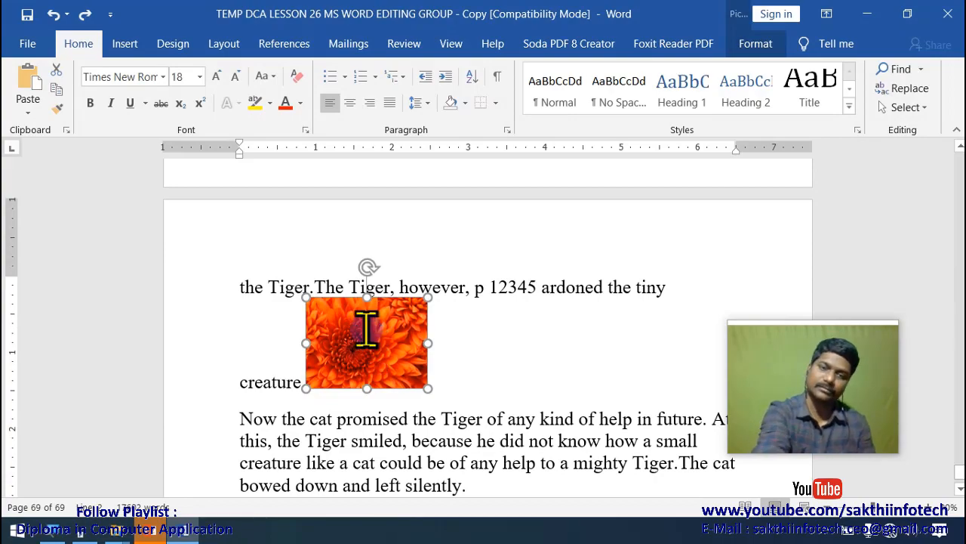
key("ctrl+z")
key("ctrl+z")
key("ctrl+z")
key("ctrl+z")
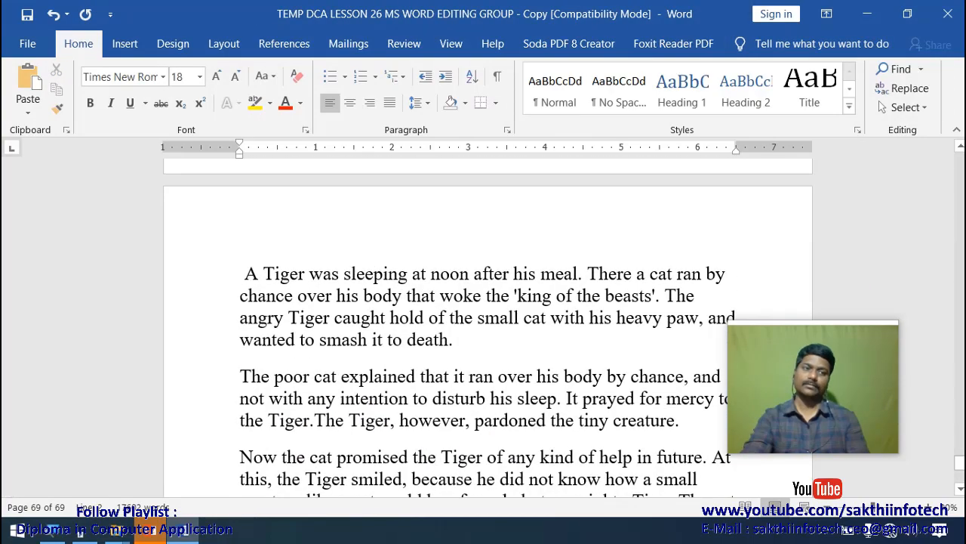
key("ctrl+z")
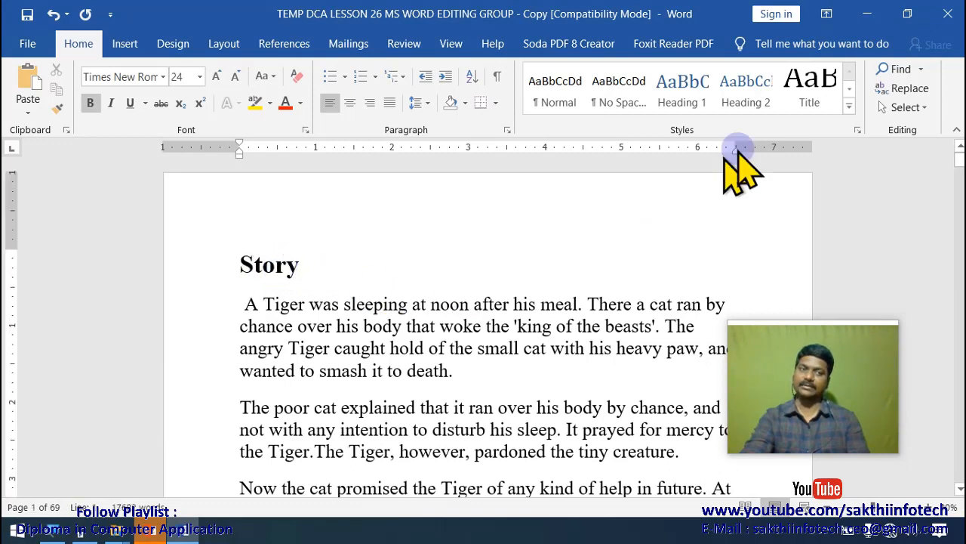
Select all text with formatting similar to the Story title on the first page.
left_click(922, 113)
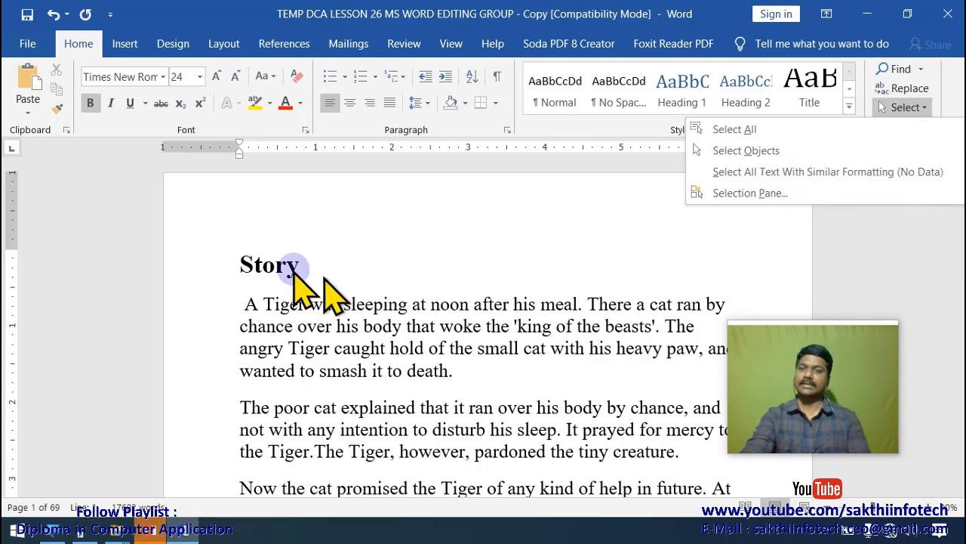
left_click(269, 265)
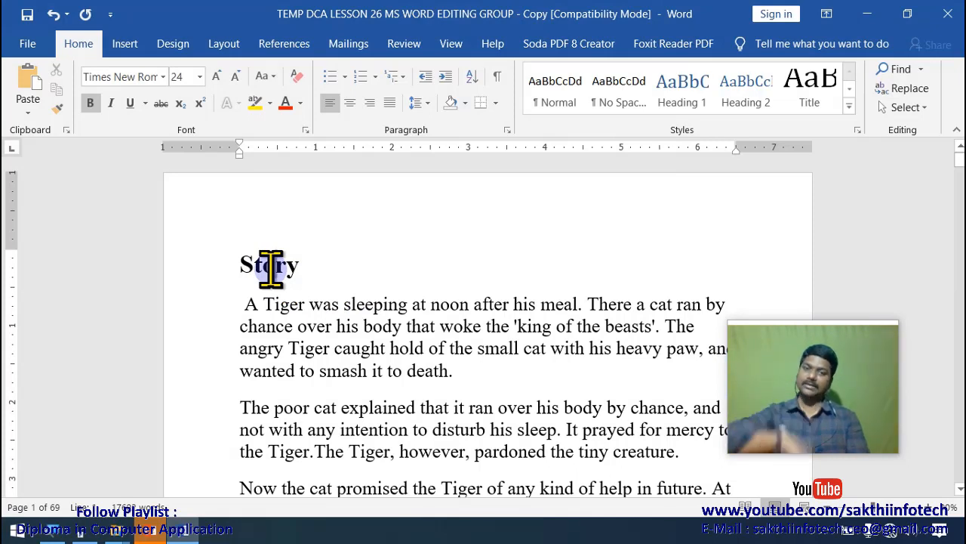
left_click(918, 110)
left_click(900, 175)
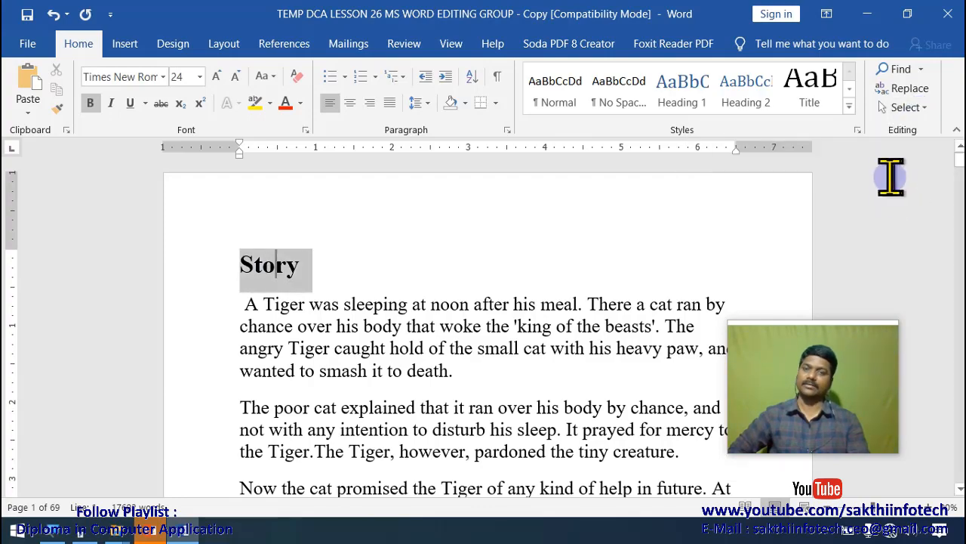
View several pages at a reduced zoom to examine which Story headings are selected, and return to a readable zoom.
scroll(529, 302, "down", 8)
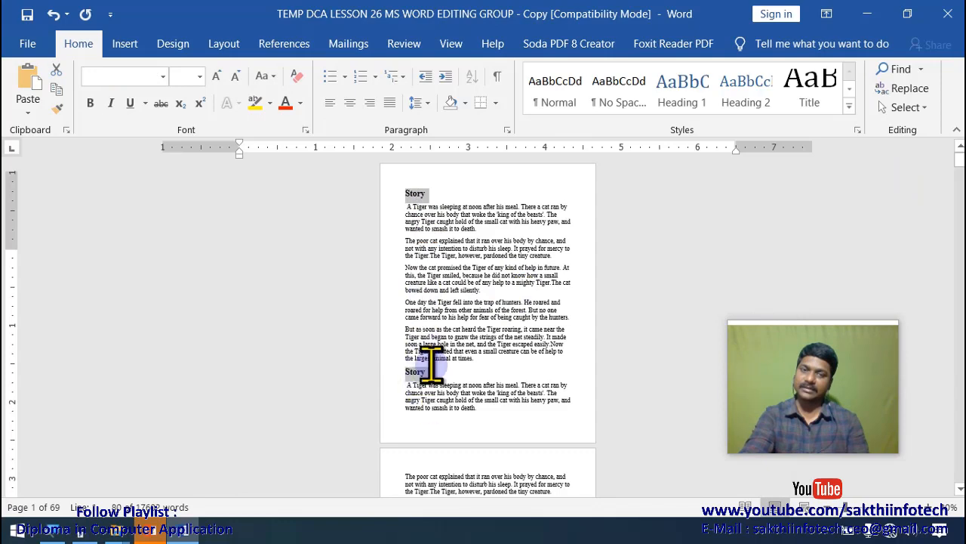
scroll(432, 365, "down", 3)
scroll(494, 335, "up", 2)
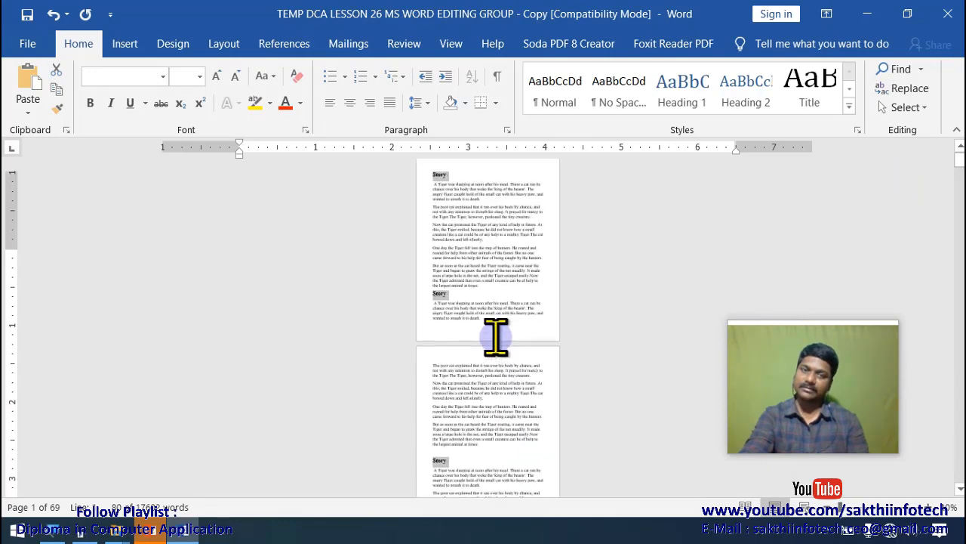
scroll(505, 328, "down", 1)
scroll(514, 323, "down", 8)
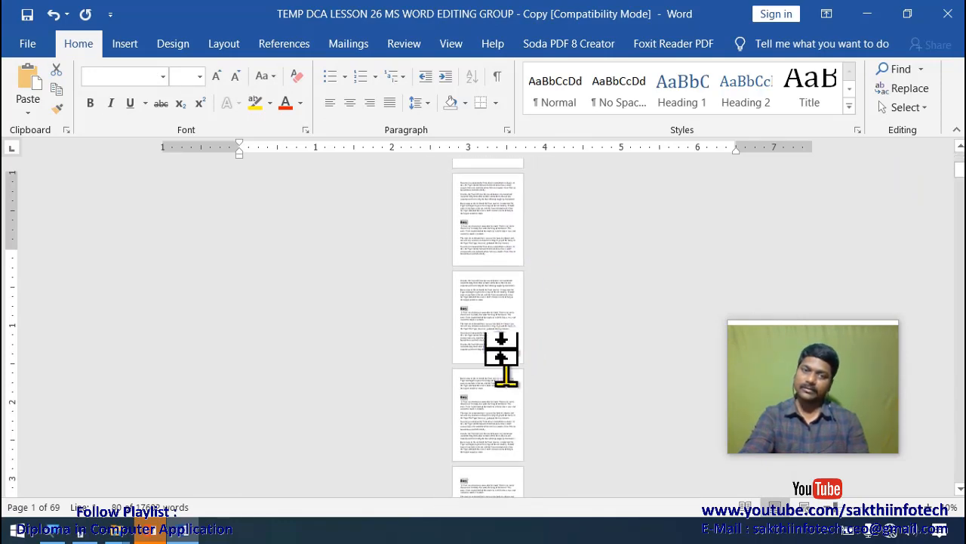
scroll(463, 309, "down", 6)
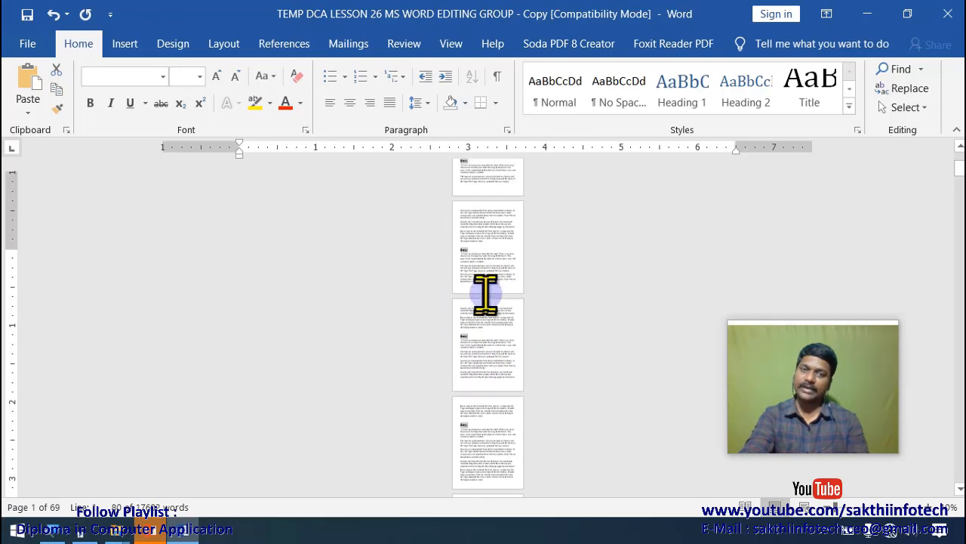
scroll(483, 313, "up", 4)
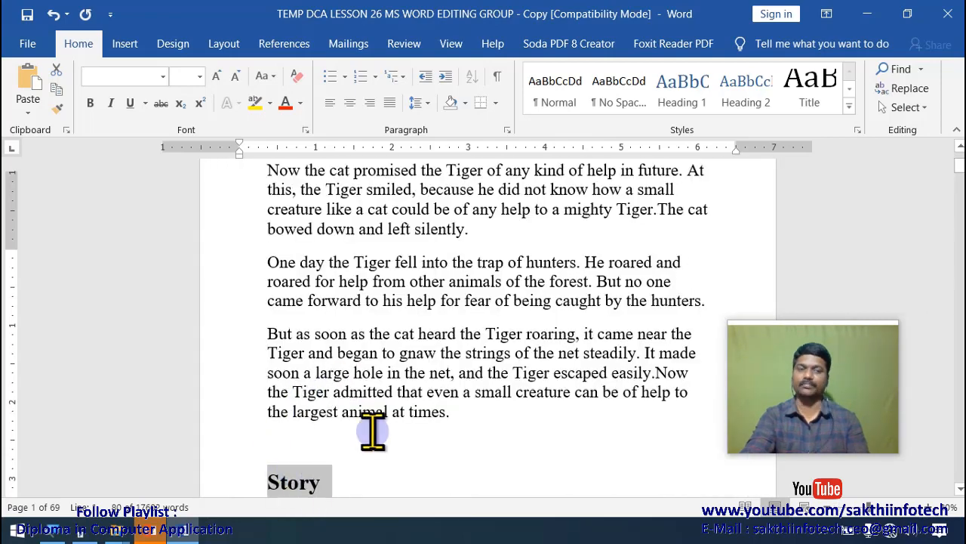
left_click_drag(853, 416, 507, 98)
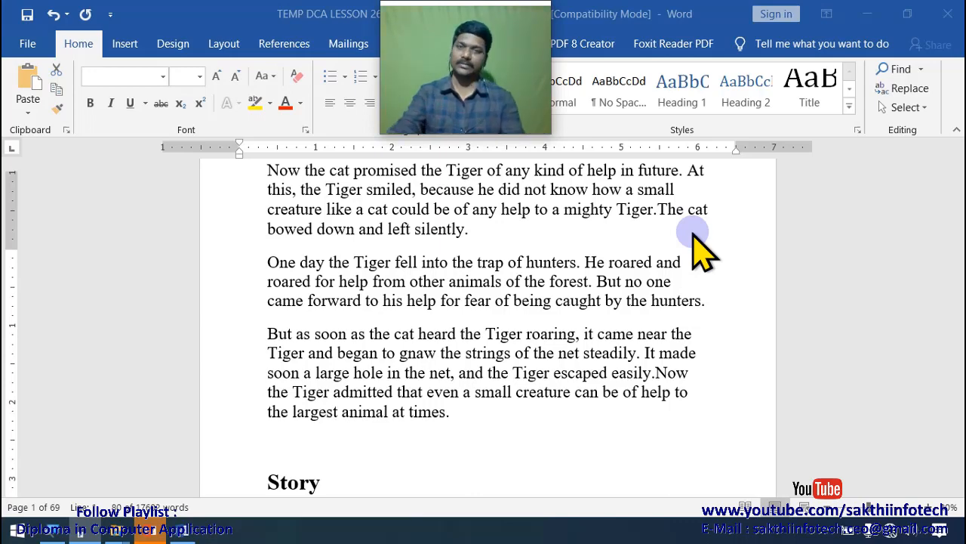
Select all text formatted like the Story heading on page 2, apply a single underline to it and clear the selection.
scroll(355, 382, "down", 4)
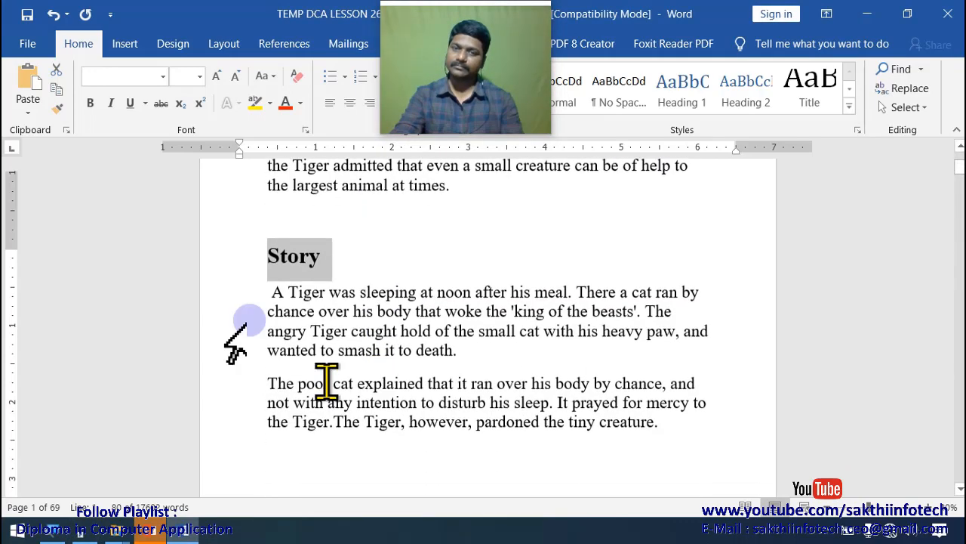
left_click(291, 257)
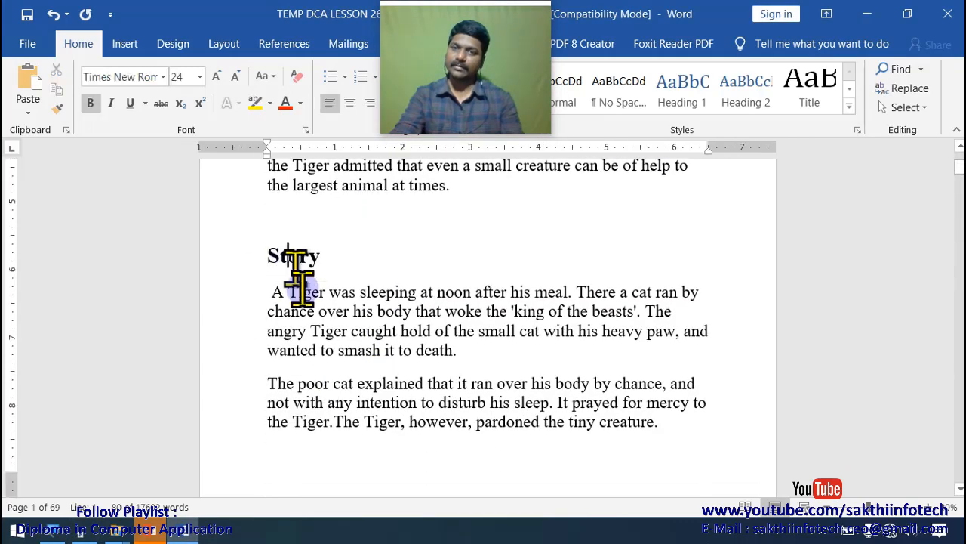
left_click(918, 108)
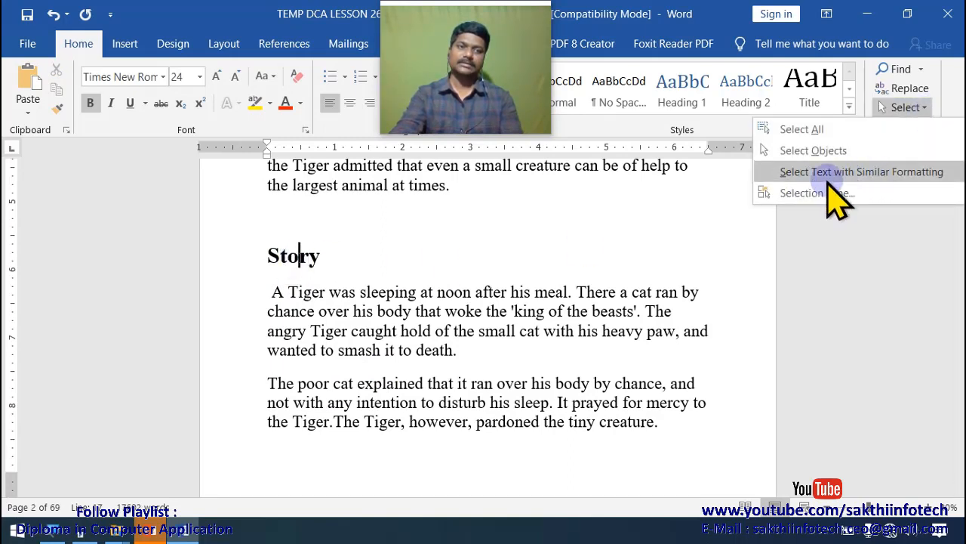
left_click(860, 175)
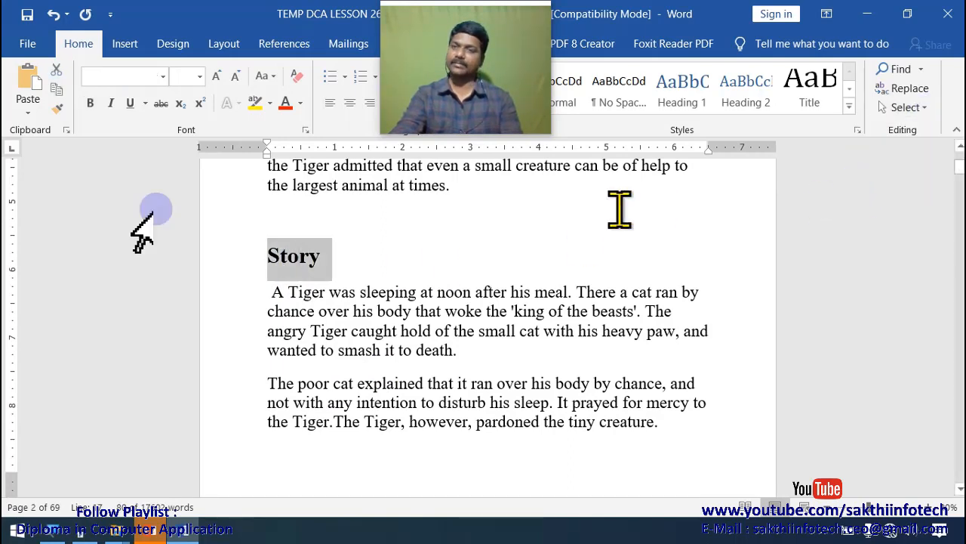
left_click(145, 103)
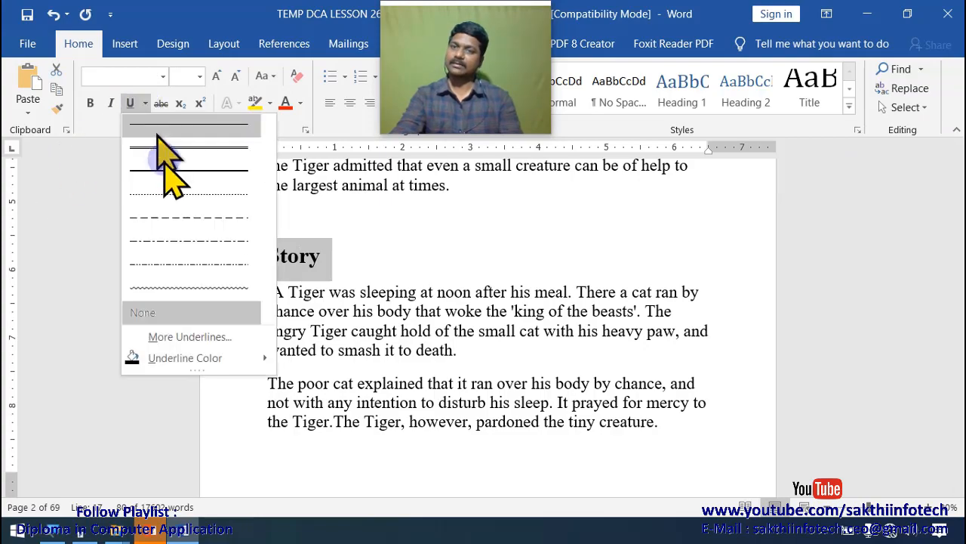
left_click(367, 259)
Look through the last pages of the document to check the underlining of the Story headings.
scroll(371, 263, "down", 5)
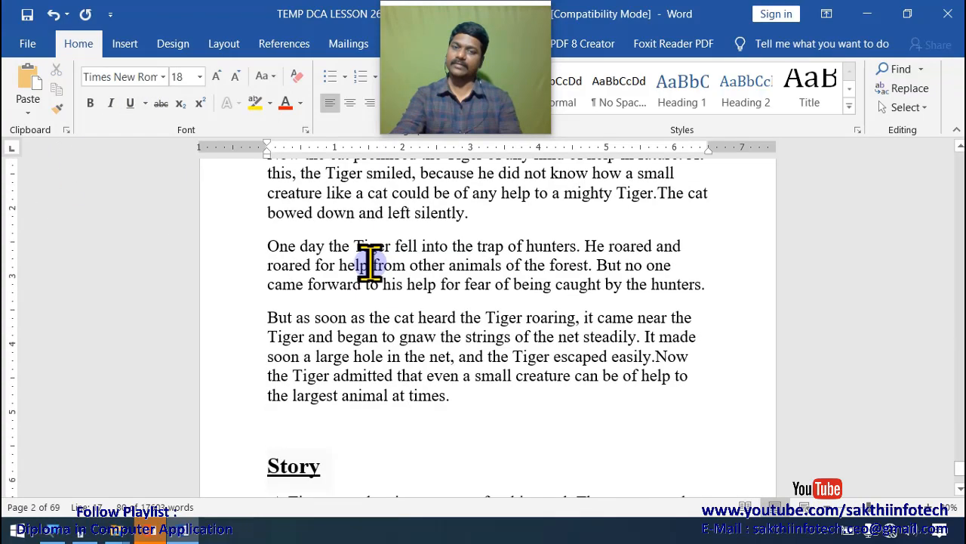
scroll(423, 345, "up", 5)
scroll(413, 351, "down", 5)
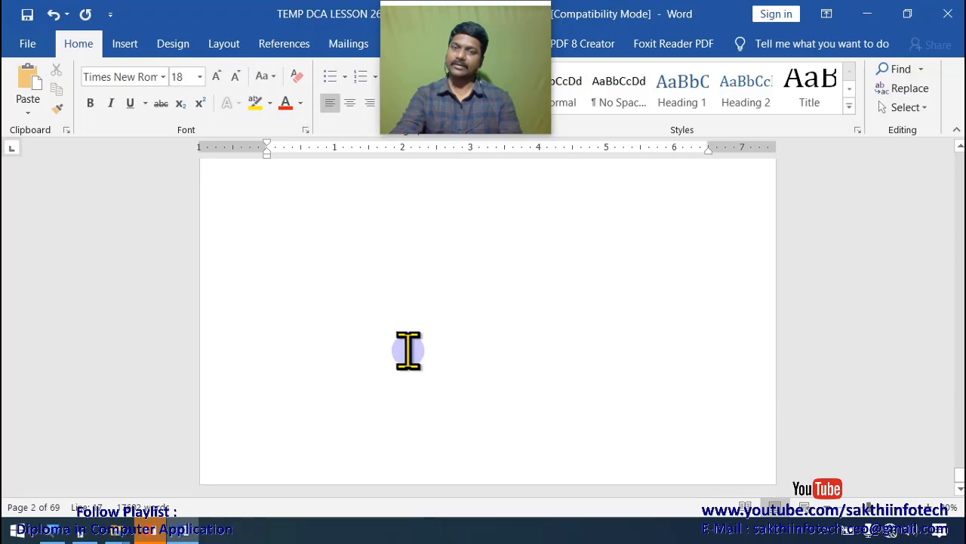
scroll(408, 347, "up", 5)
scroll(391, 339, "up", 2)
scroll(373, 323, "down", 5)
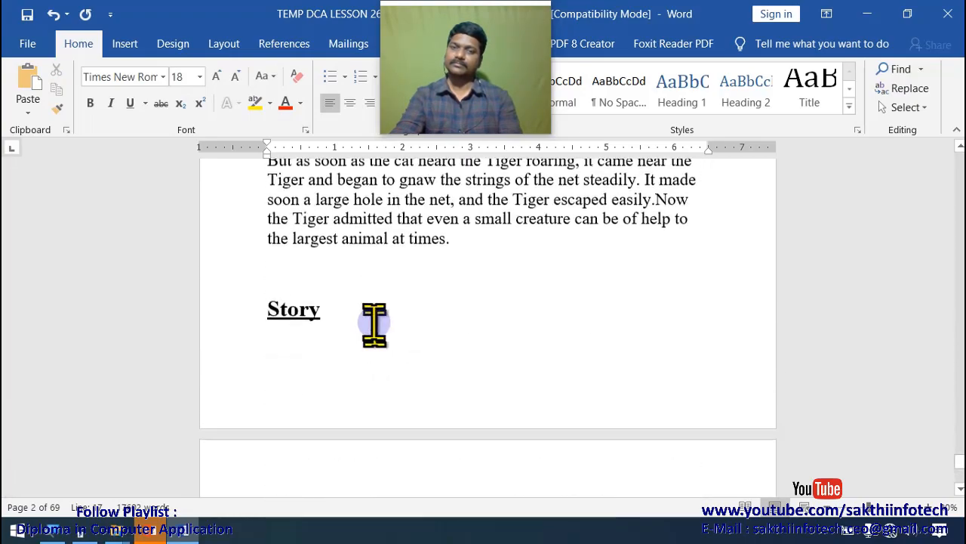
scroll(312, 319, "up", 5)
scroll(278, 404, "down", 6)
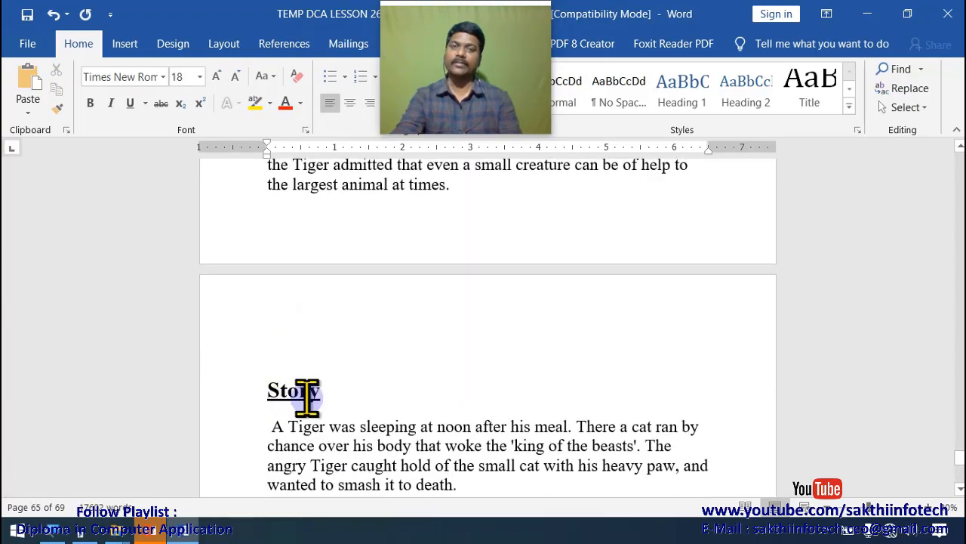
scroll(334, 329, "up", 5)
scroll(335, 339, "down", 3)
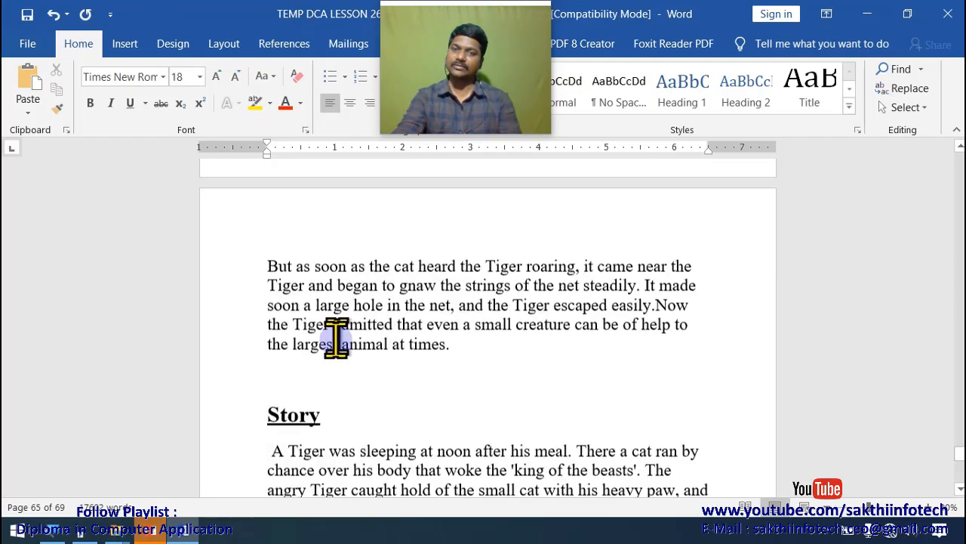
scroll(334, 345, "up", 1)
scroll(337, 357, "down", 1)
scroll(336, 355, "up", 10)
scroll(337, 352, "up", 2)
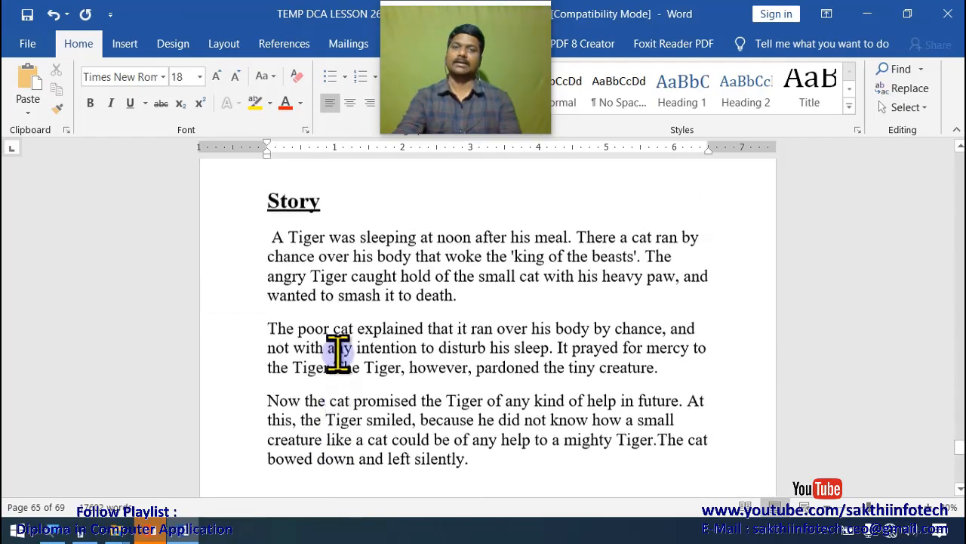
scroll(336, 350, "down", 4)
scroll(435, 366, "up", 1)
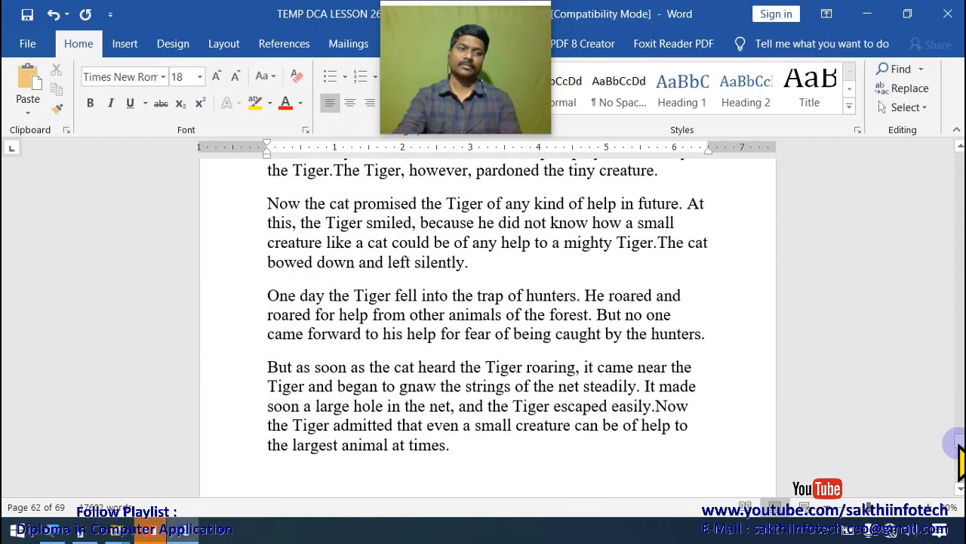
Select all text formatted like the Story title on the first page and look at the selected headings near the document's end.
left_click_drag(959, 445, 959, 163)
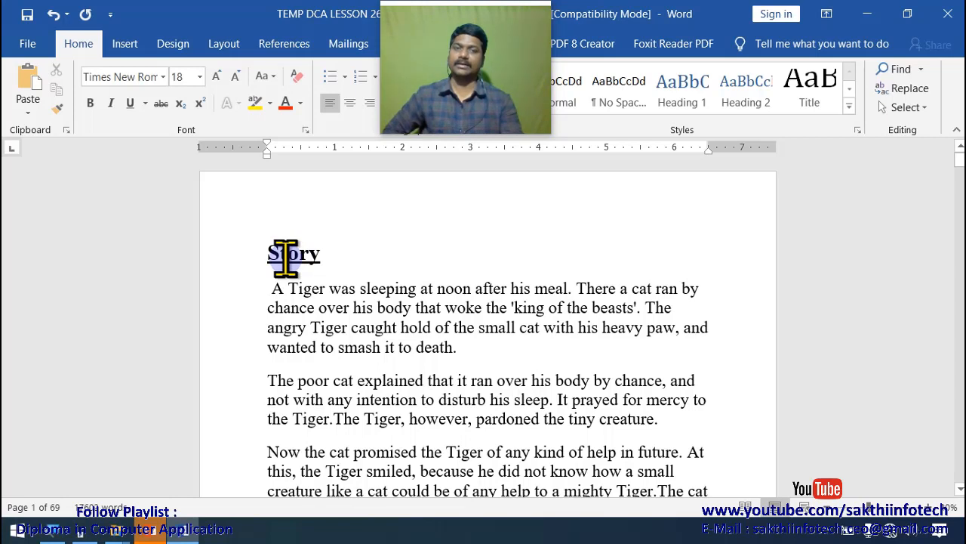
left_click(296, 254)
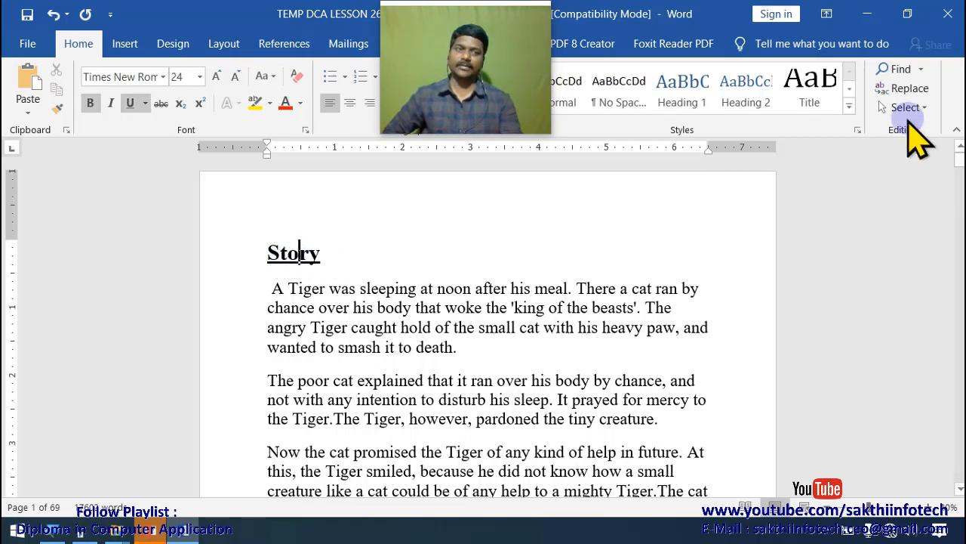
left_click(915, 110)
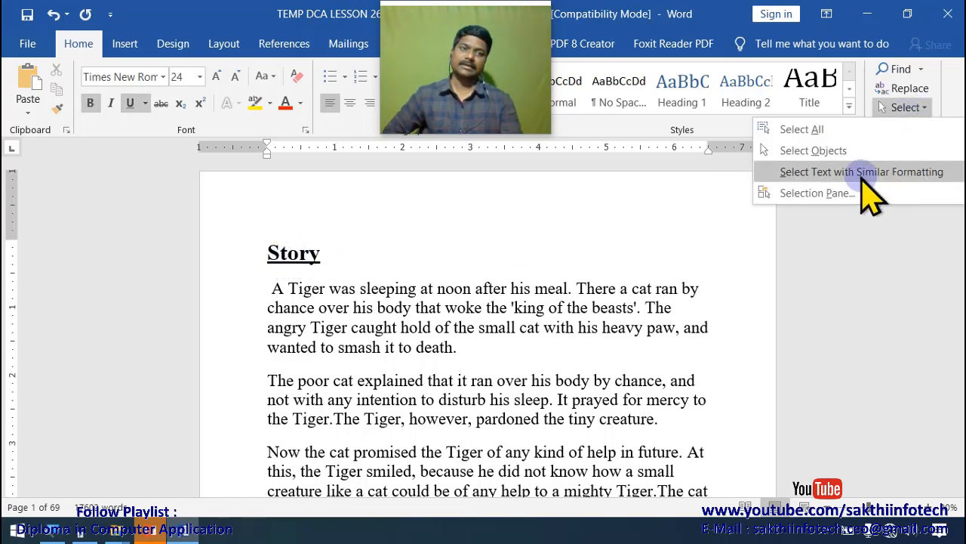
left_click(861, 173)
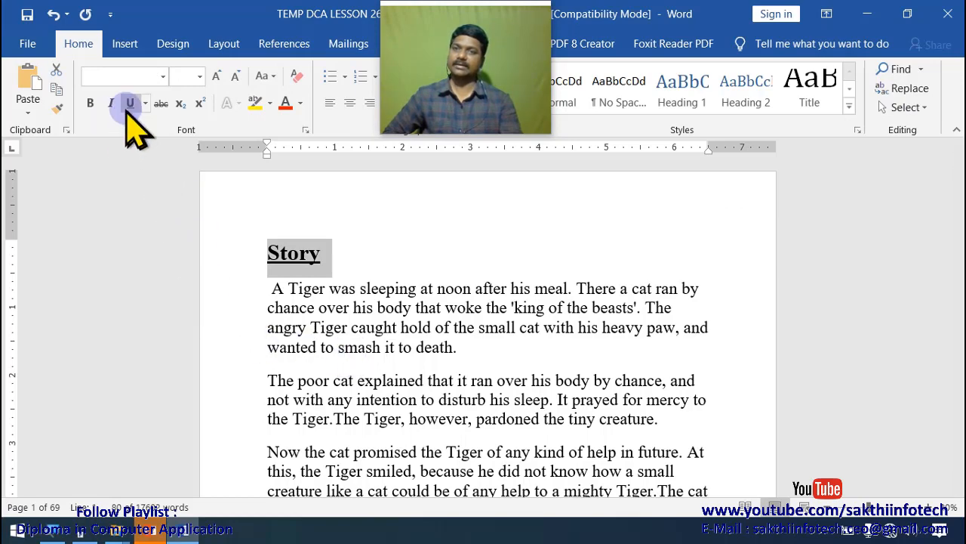
left_click(90, 102)
scroll(123, 201, "down", 5)
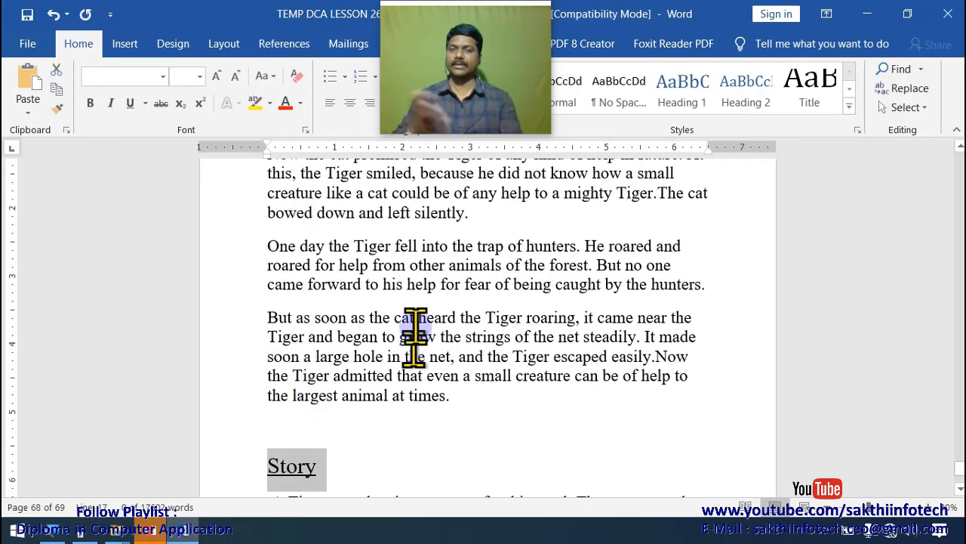
Show the Selection pane, look at it beside the text of pages 67 and 68, and close it.
left_click(921, 107)
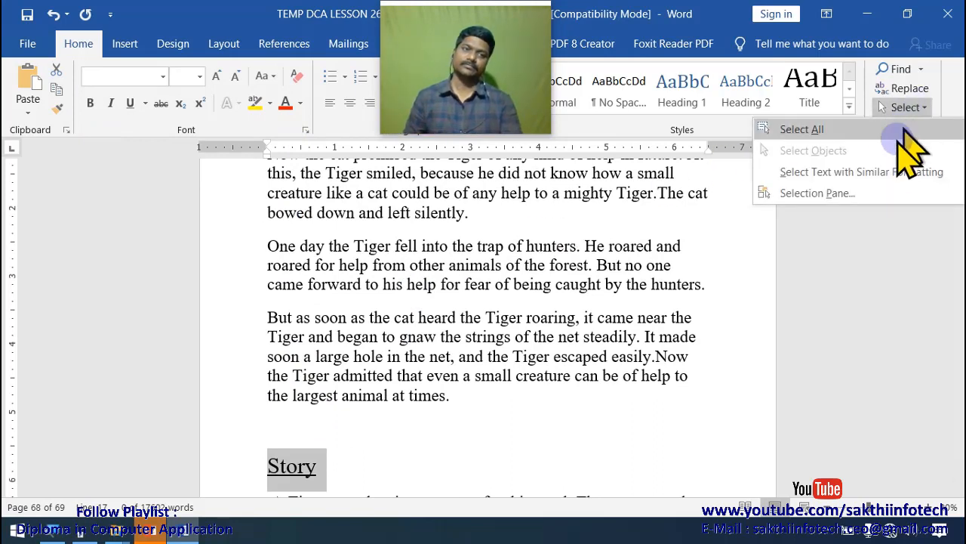
left_click(847, 202)
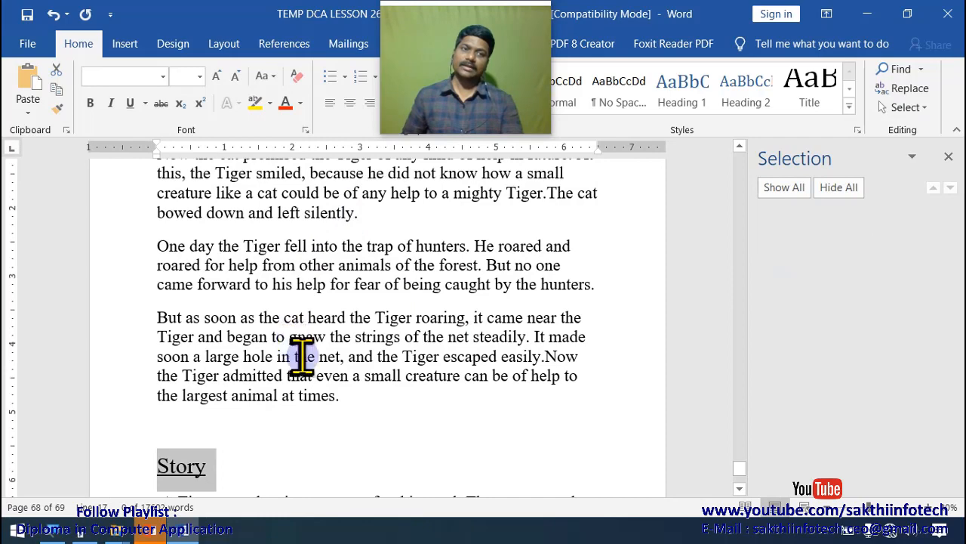
scroll(332, 326, "up", 5)
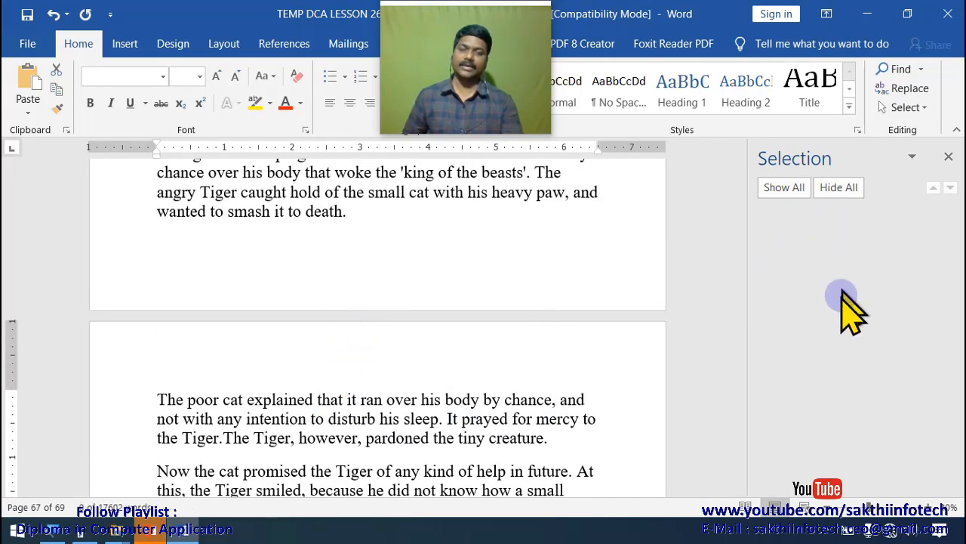
left_click(127, 47)
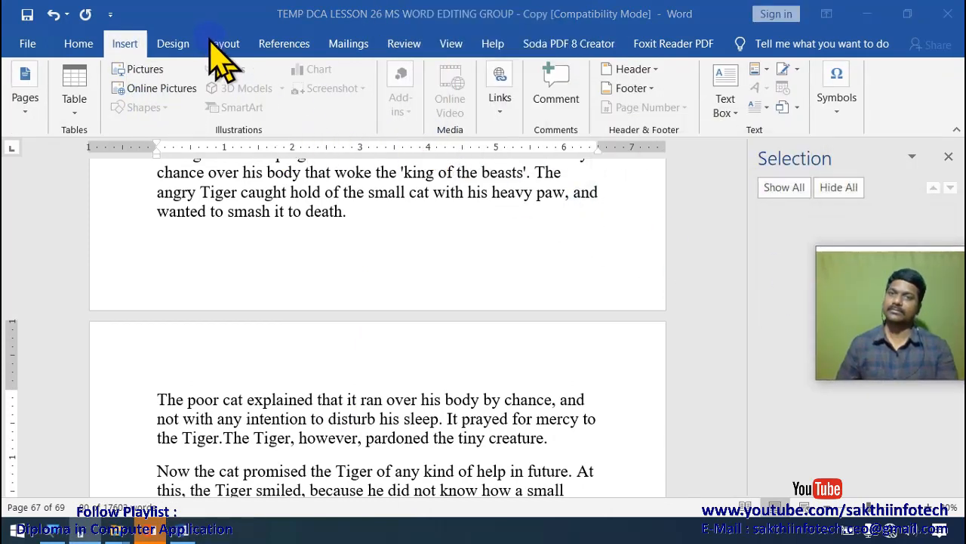
double_click(301, 191)
left_click(949, 156)
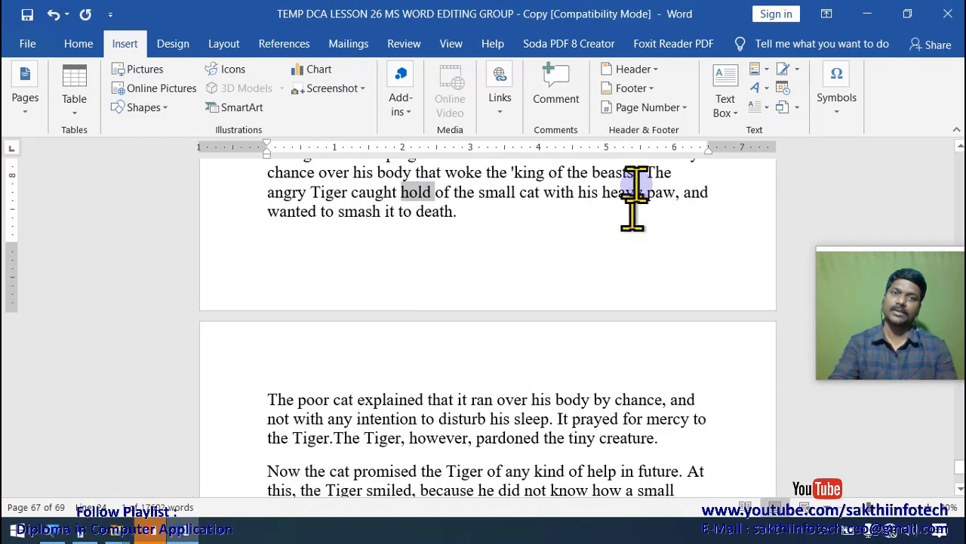
Draw an oval about 4.39" wide and 2.78" high below the last paragraph on page 67.
left_click(231, 70)
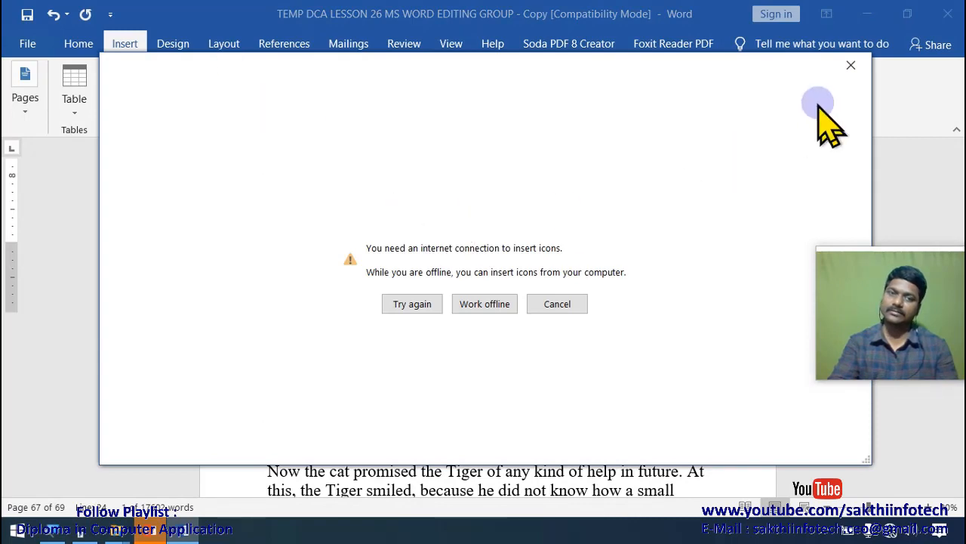
left_click(850, 65)
left_click(151, 111)
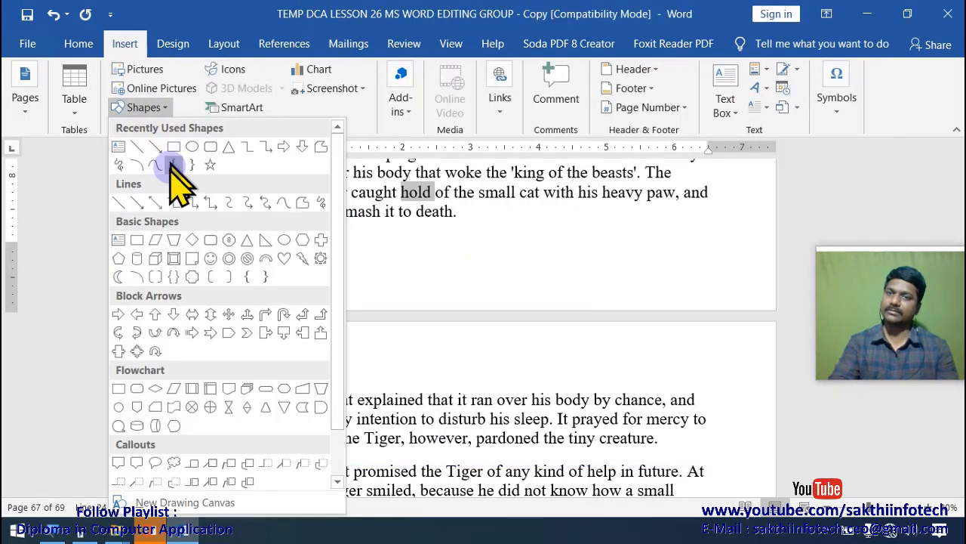
left_click(188, 149)
mouse_move(325, 250)
left_mouse_down()
mouse_move(579, 401)
mouse_move(623, 439)
left_mouse_up()
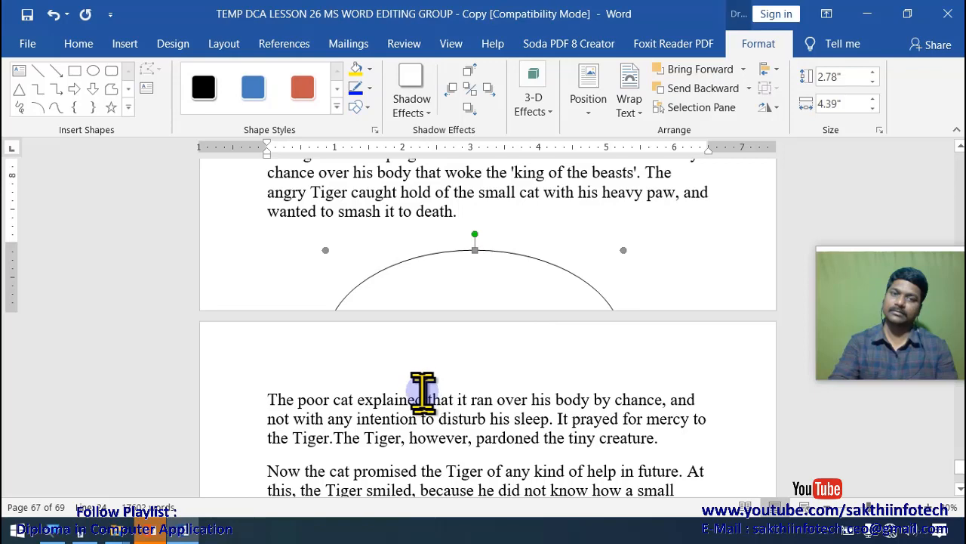
Draw a tall rectangle over the story paragraphs on page 68 and deselect it.
left_click(74, 71)
left_click_drag(272, 375, 479, 464)
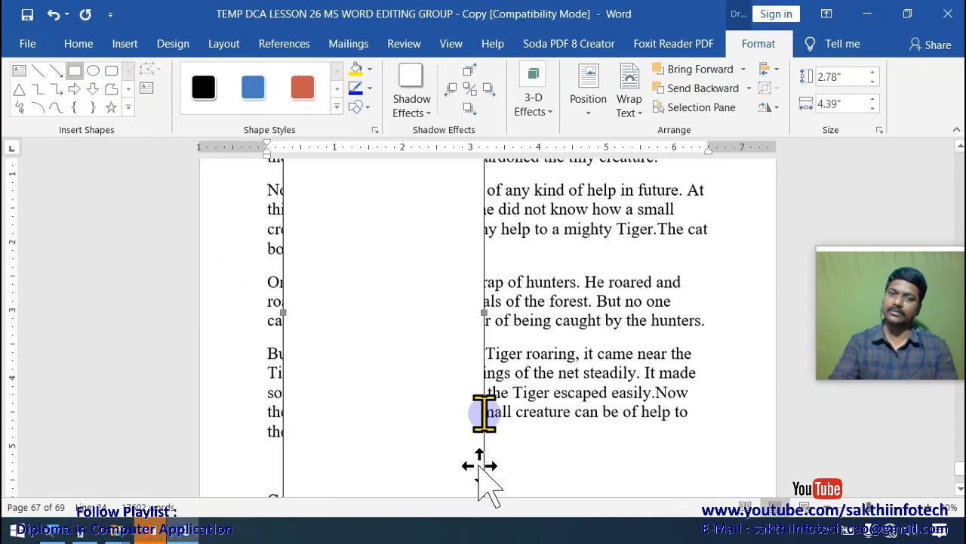
left_click(613, 349)
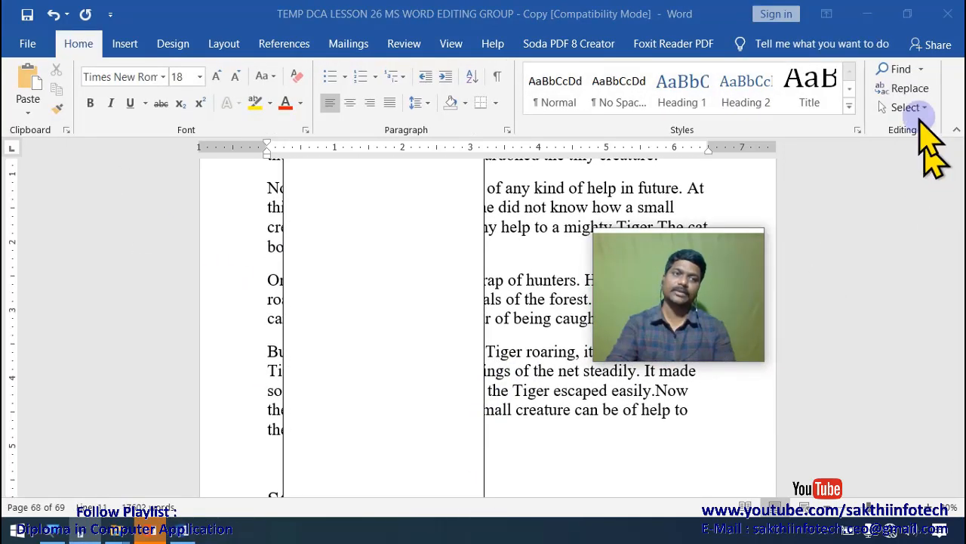
Open the Selection pane and examine how it lists the rectangle on page 68 and the oval on page 67.
left_click(907, 110)
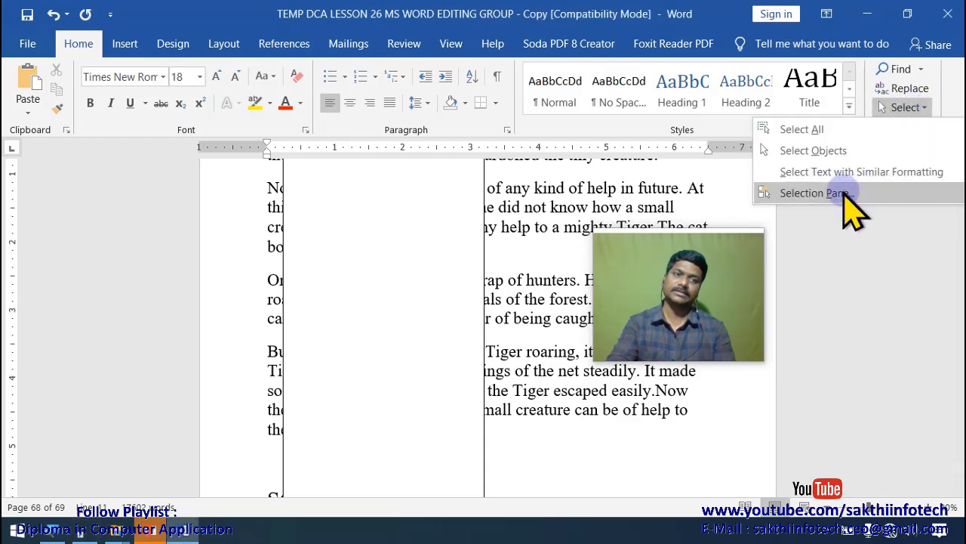
left_click(844, 190)
left_click(316, 302)
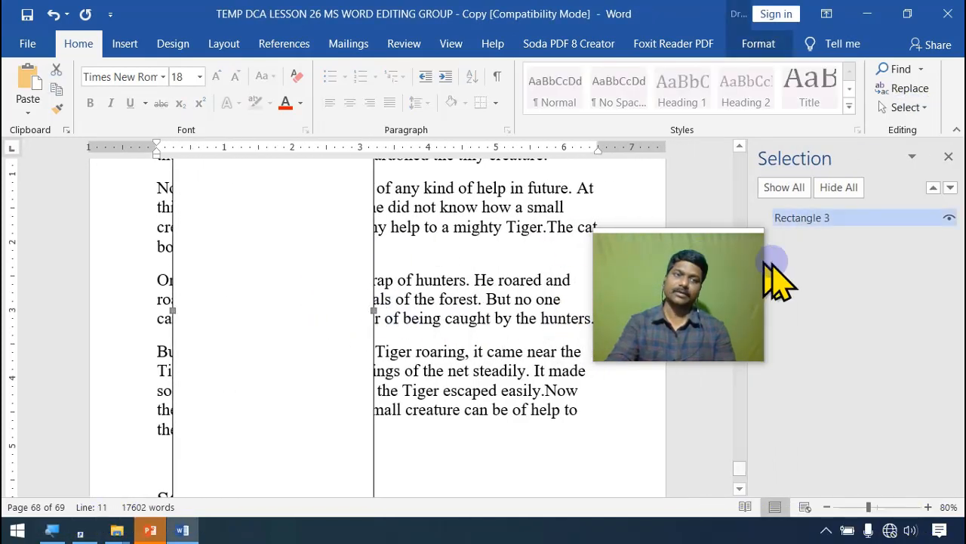
key("Escape")
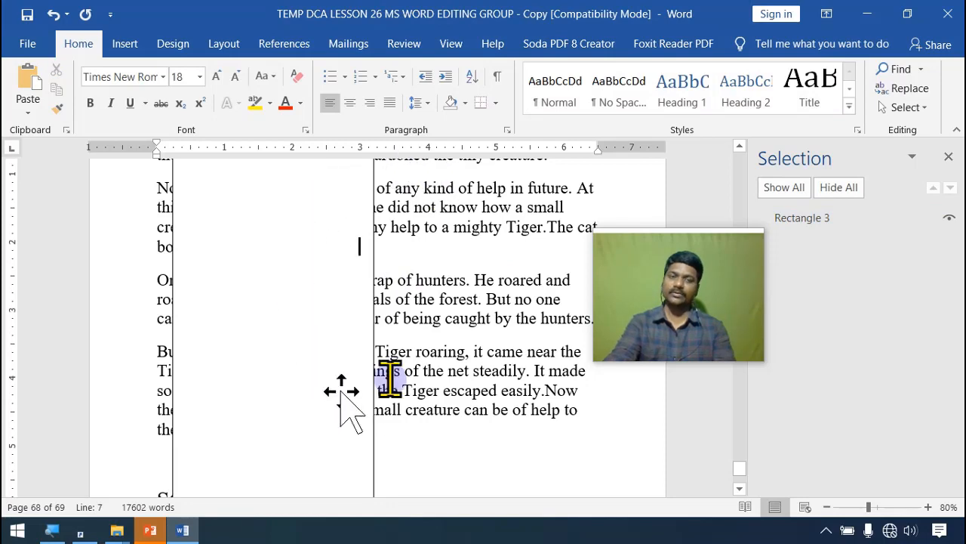
scroll(483, 312, "up", 10)
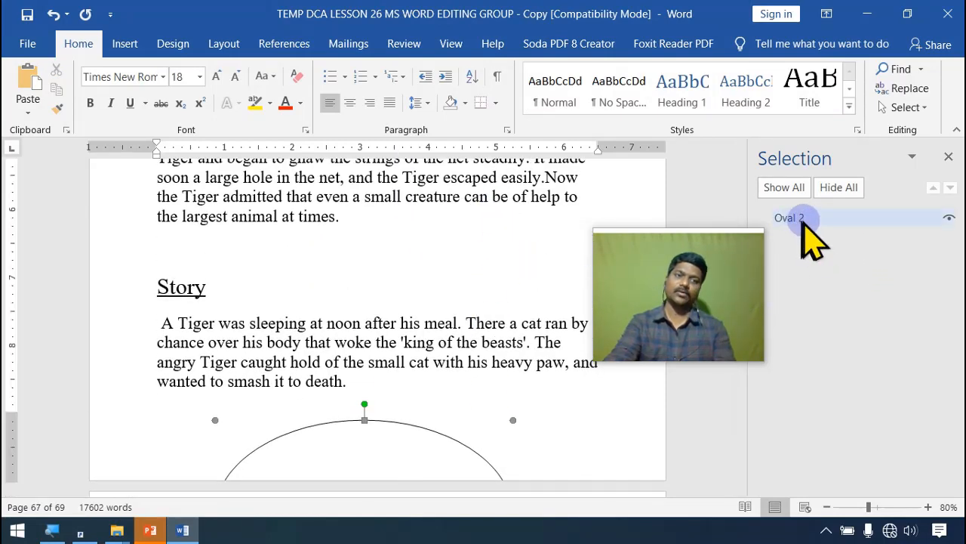
scroll(443, 369, "up", 5)
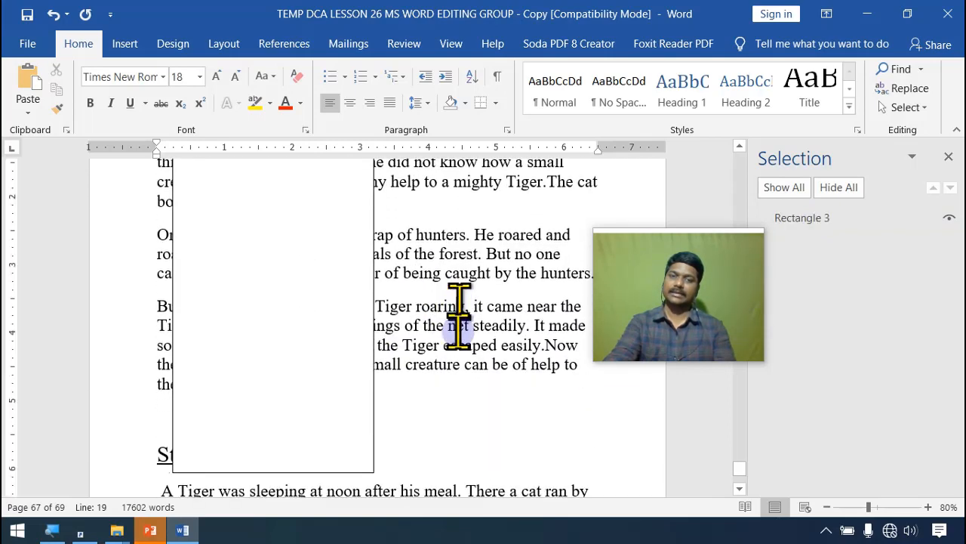
left_click_drag(671, 304, 454, 79)
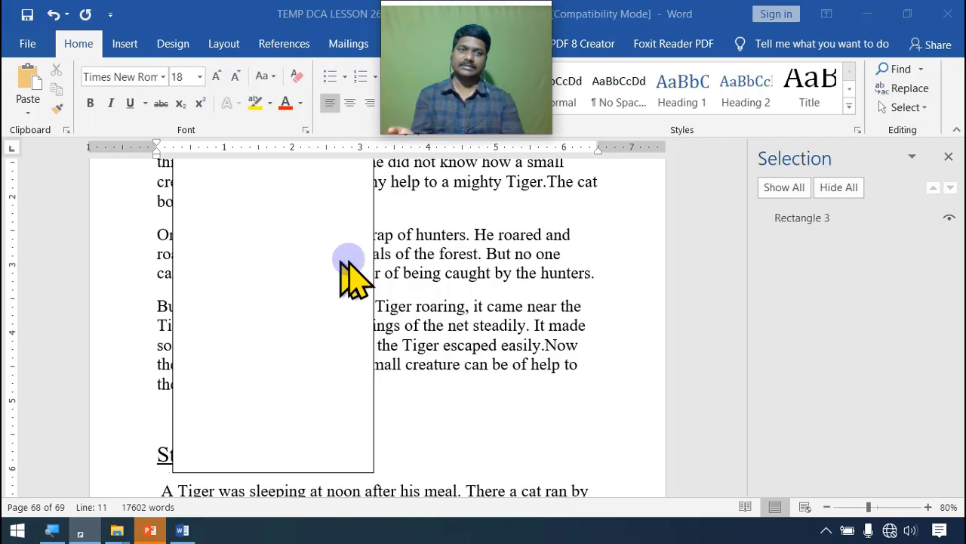
Toggle the visibility of the rectangle on page 68 from the Selection pane, leave it hidden and close the pane.
left_click(813, 220)
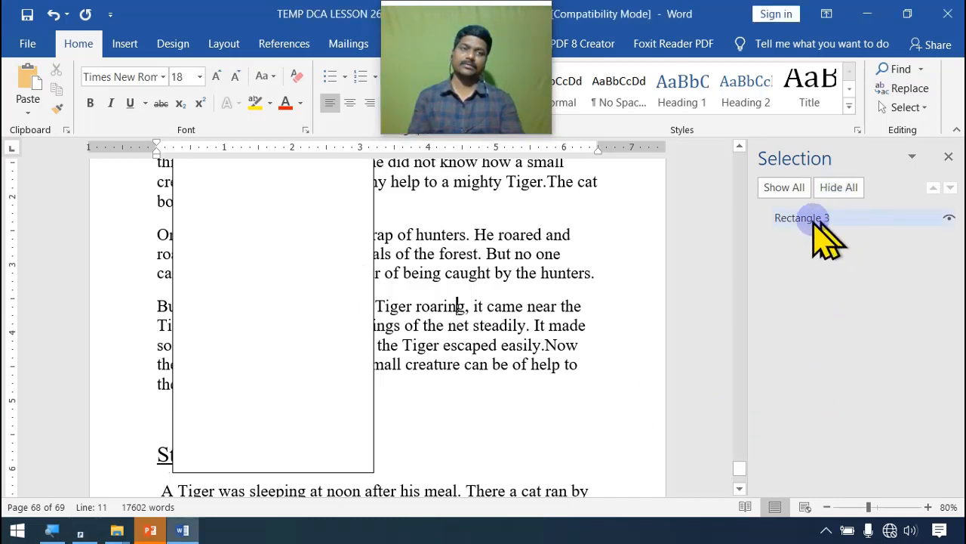
left_click(949, 218)
left_click(949, 218)
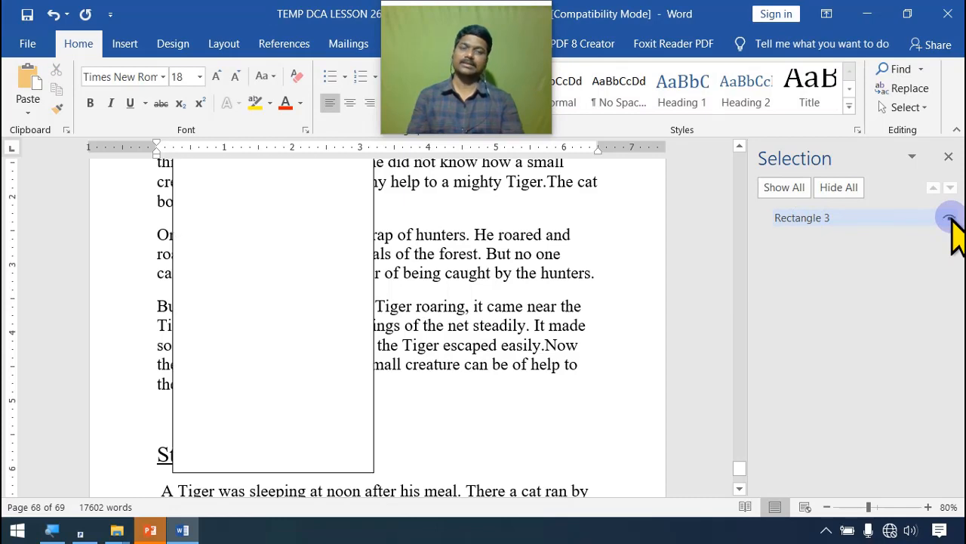
left_click(950, 219)
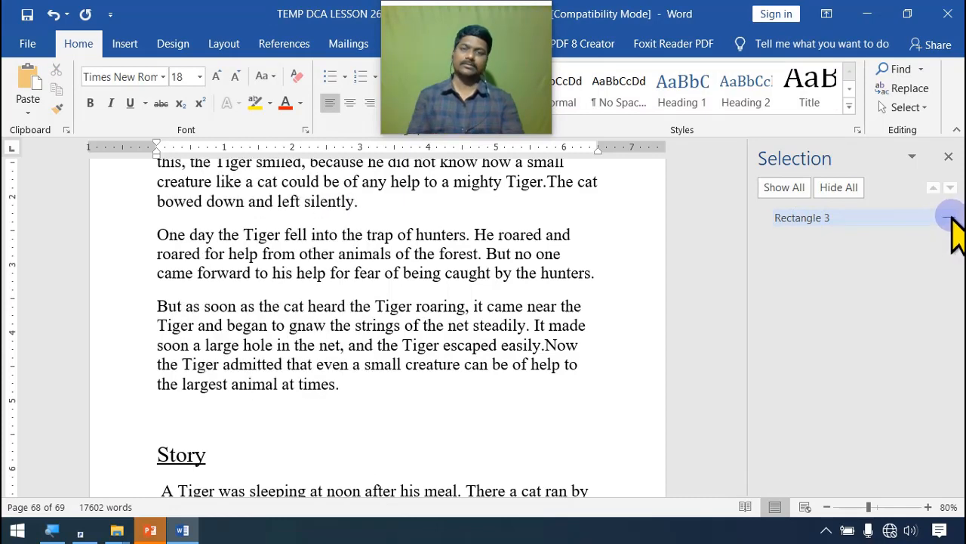
left_click(949, 218)
left_click(949, 218)
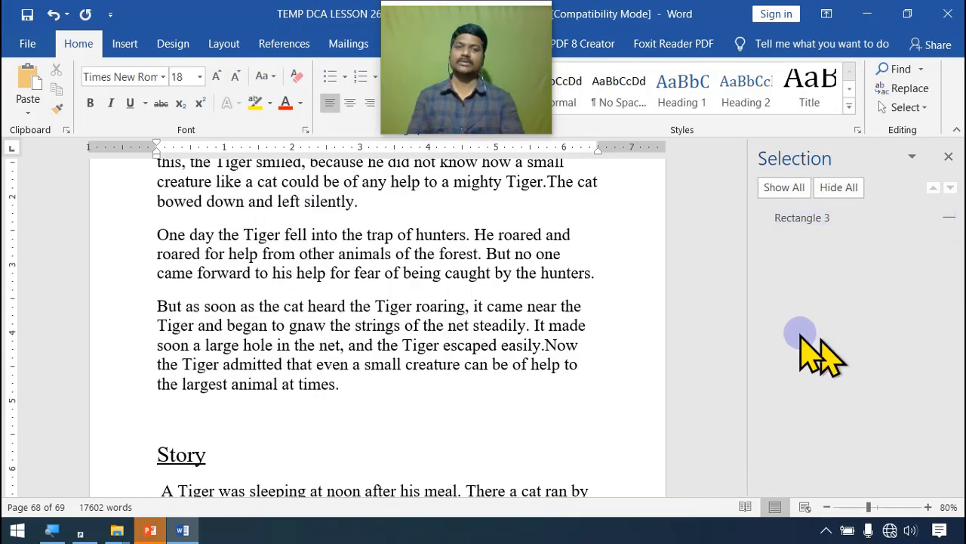
left_click(949, 156)
Show the Select options of the Editing group.
left_click_drag(431, 97, 72, 276)
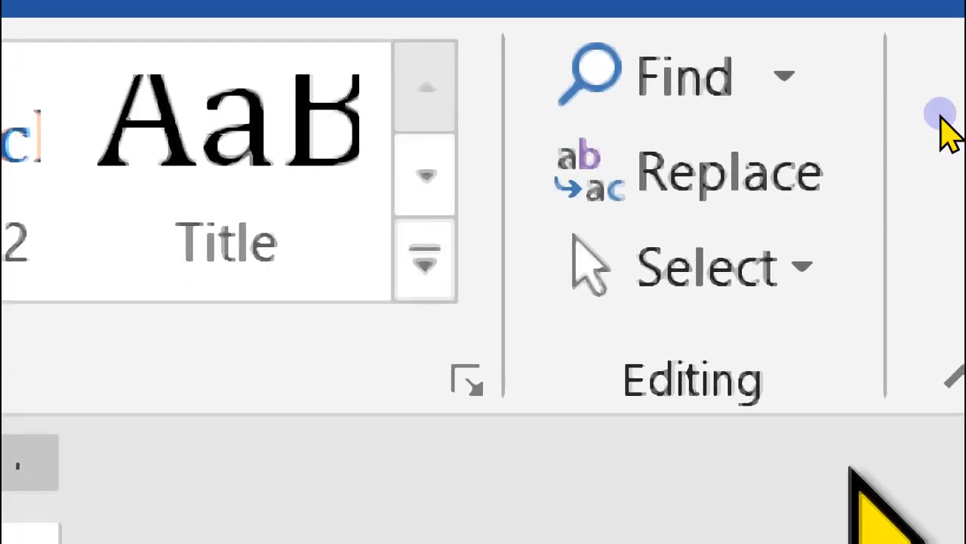
left_click(814, 265)
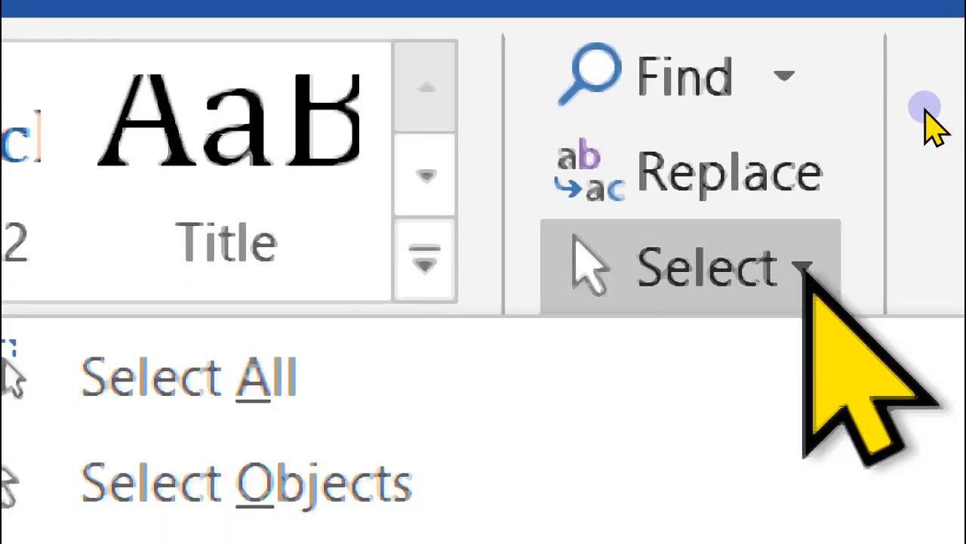